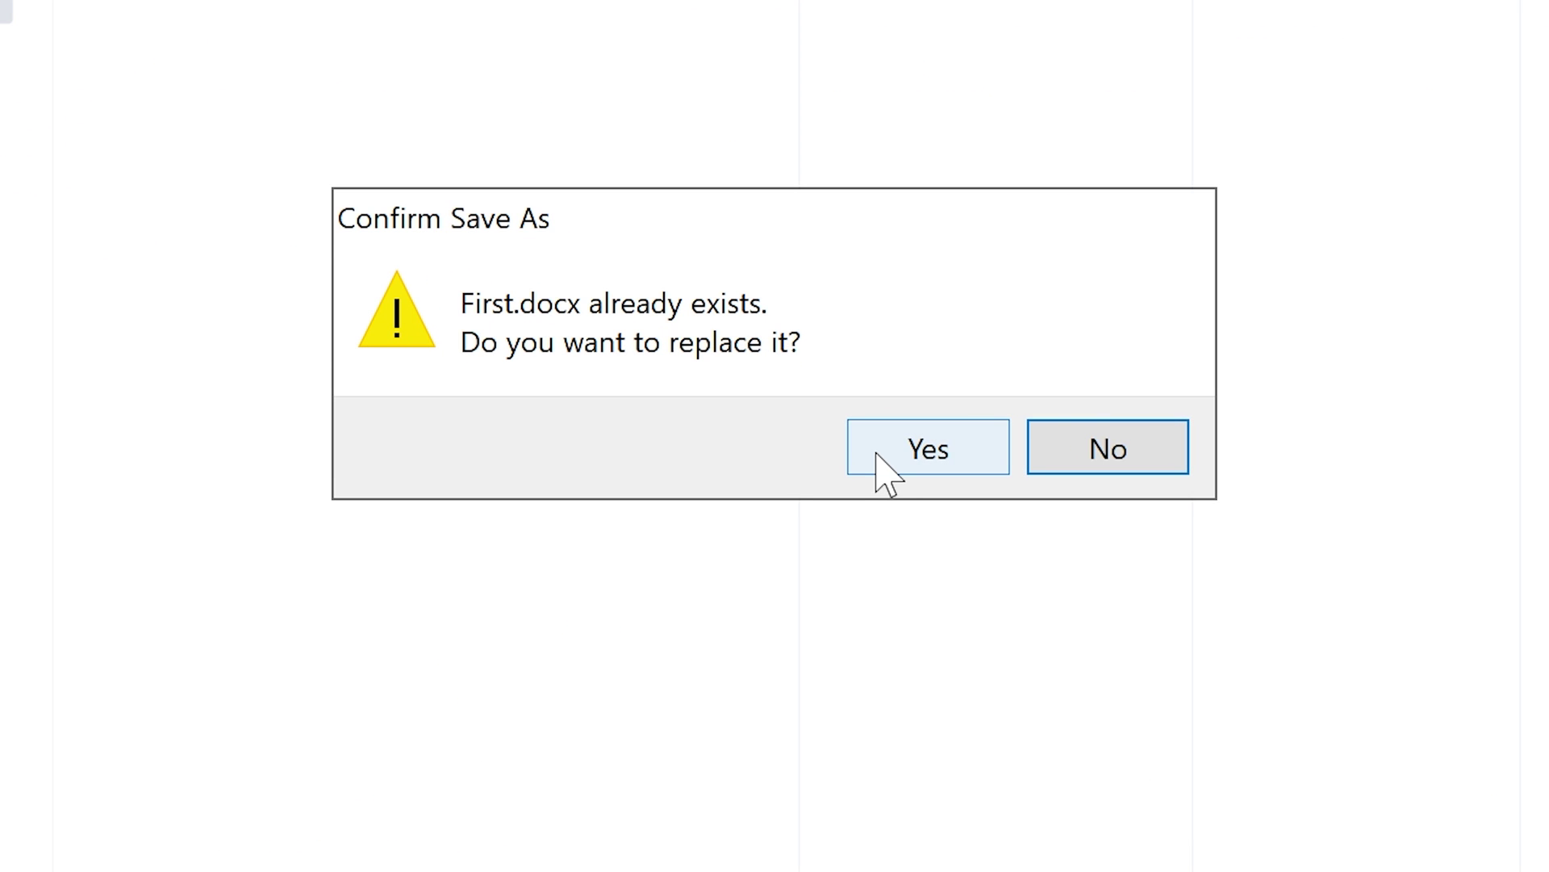
Confirm replacing the existing First.docx with the new save.
left_click(877, 455)
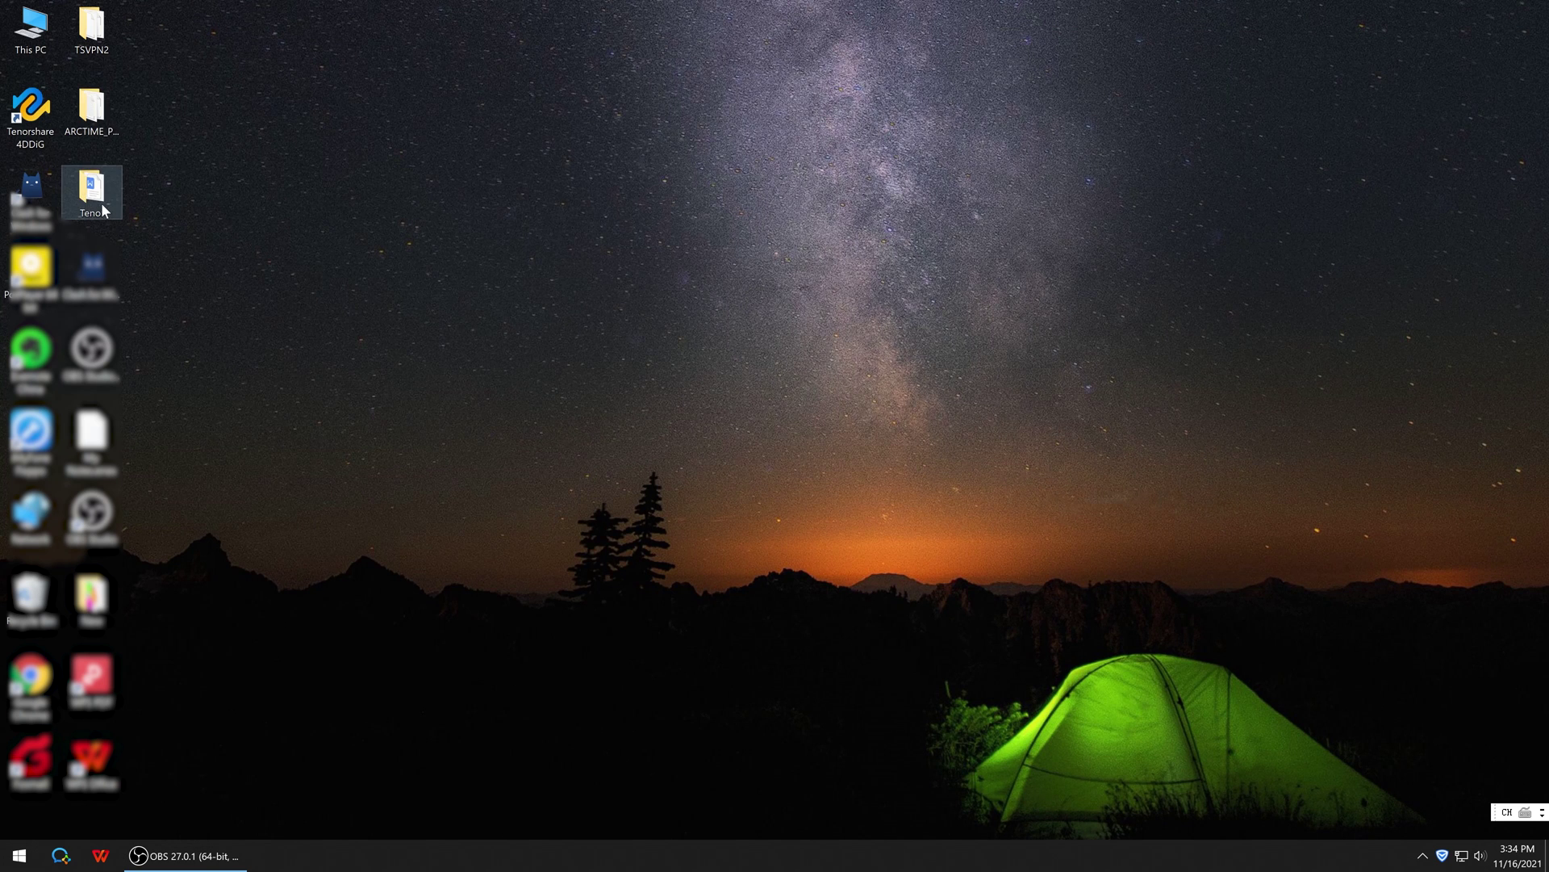
Restore the Tenor folder's previous version over First.docx, then open the recovered First.docx.
right_click(101, 208)
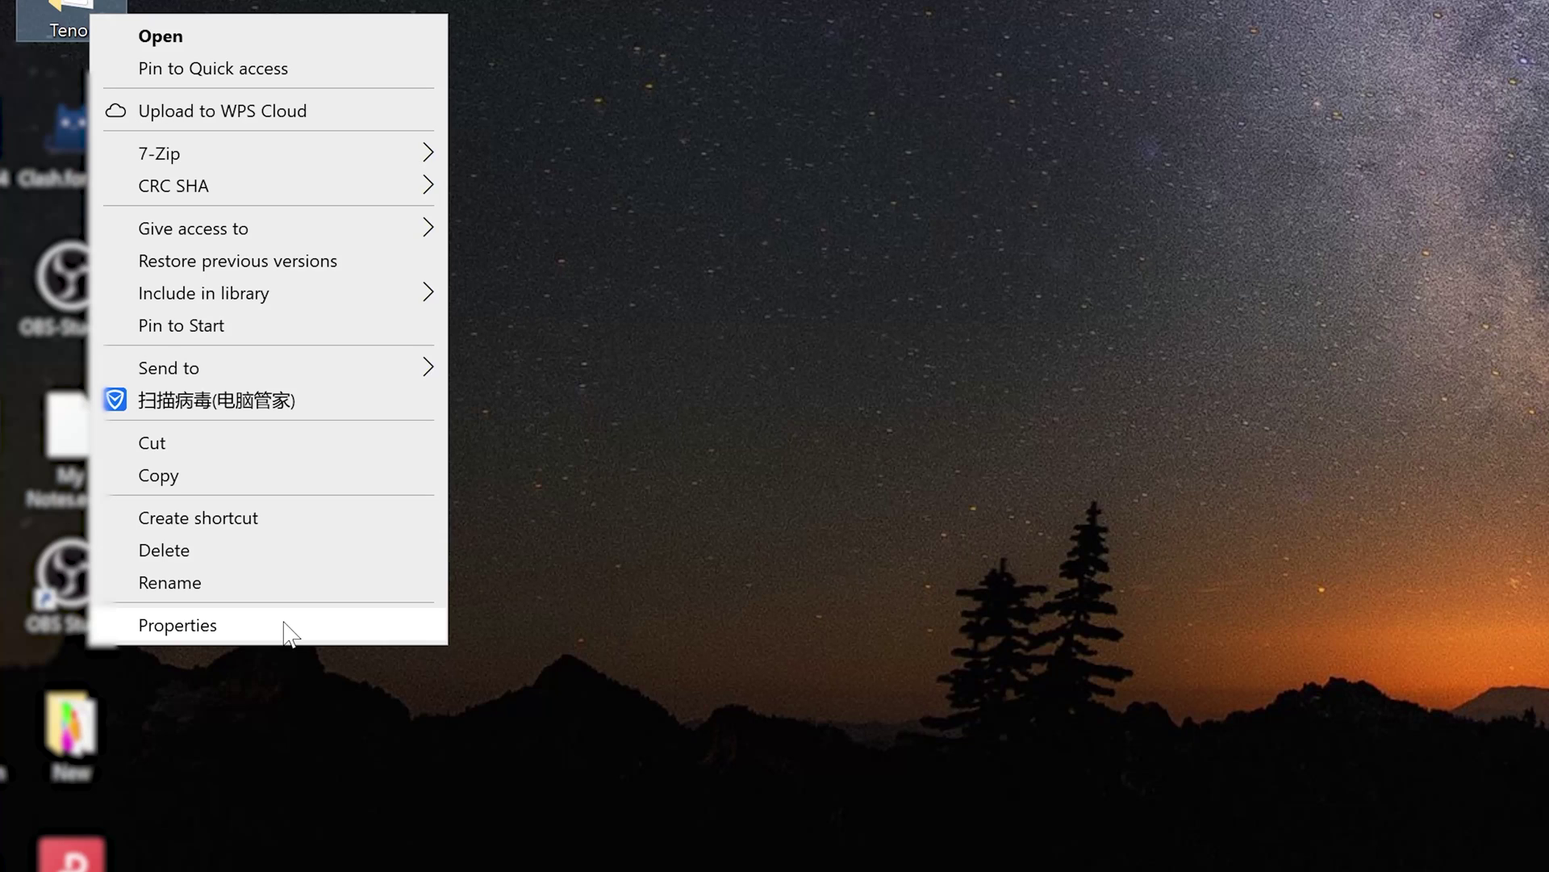
left_click(282, 623)
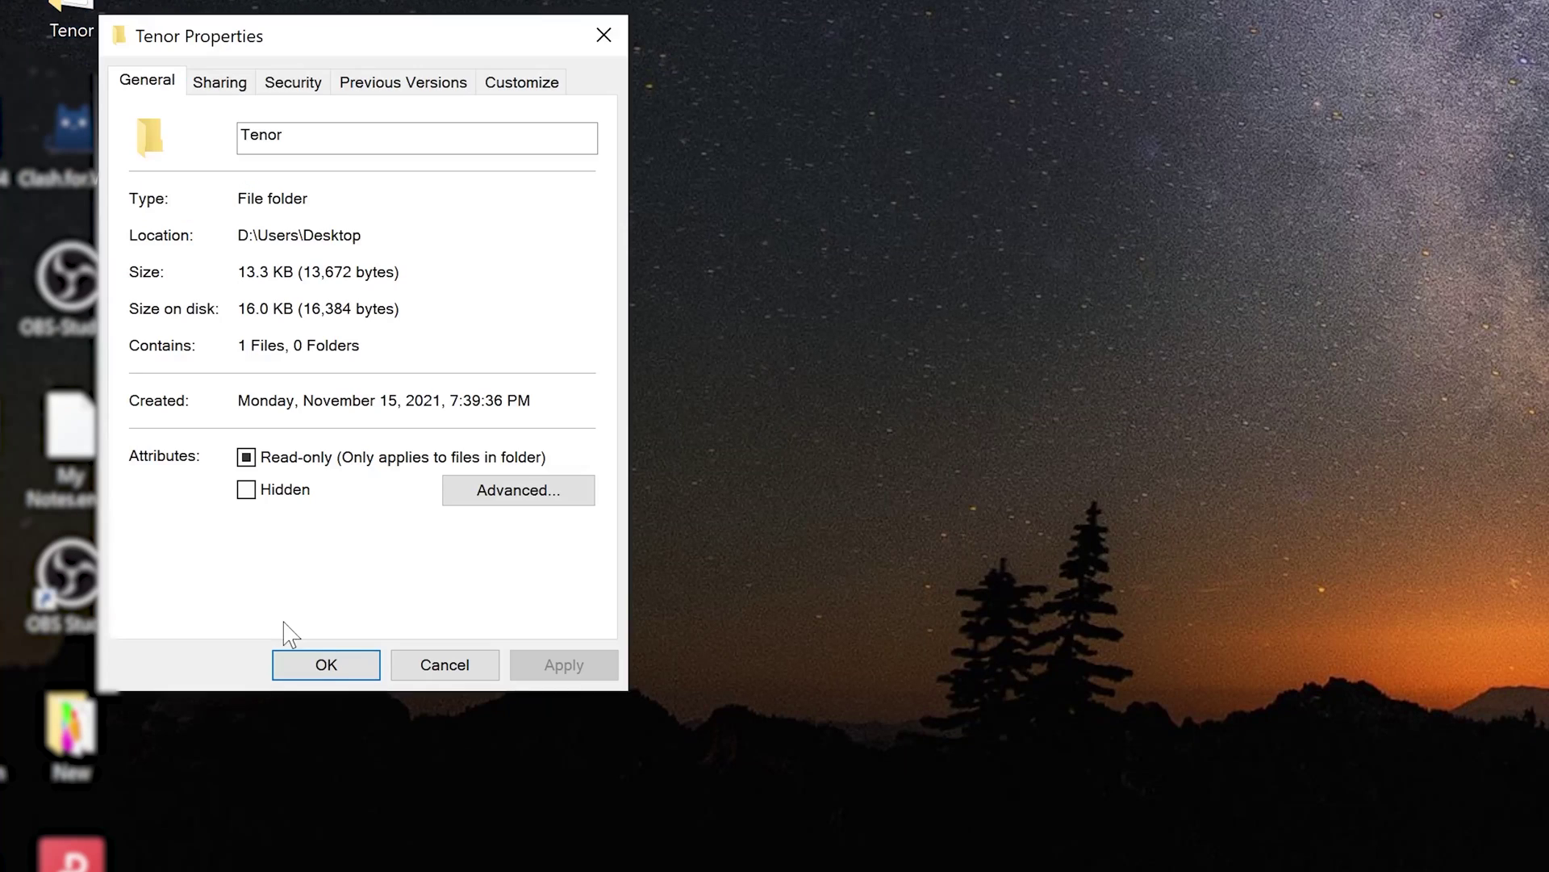
left_click(457, 89)
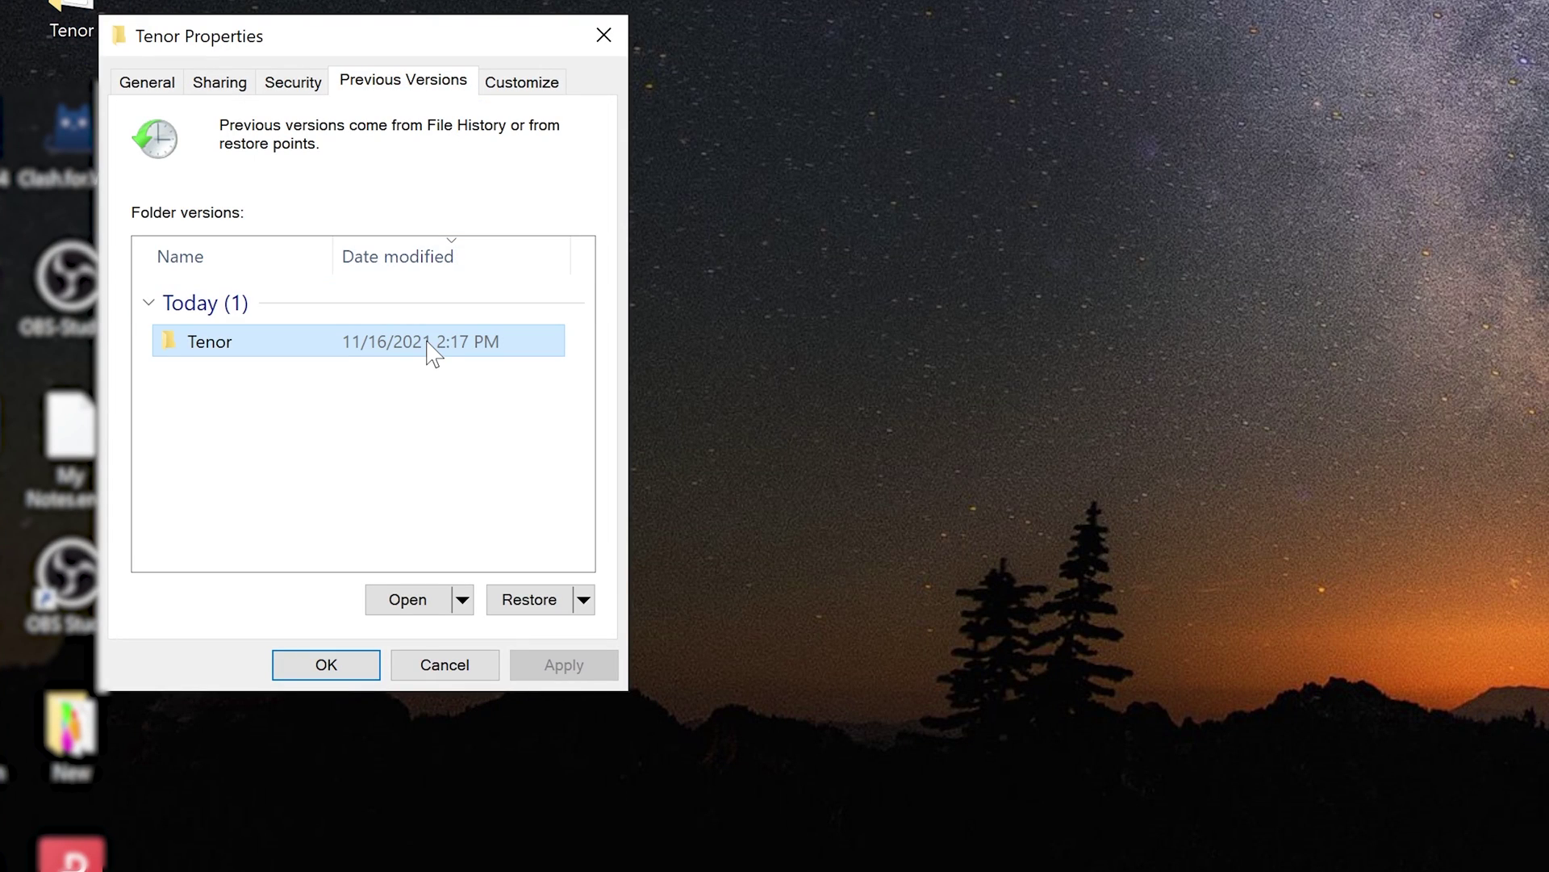
left_click(530, 602)
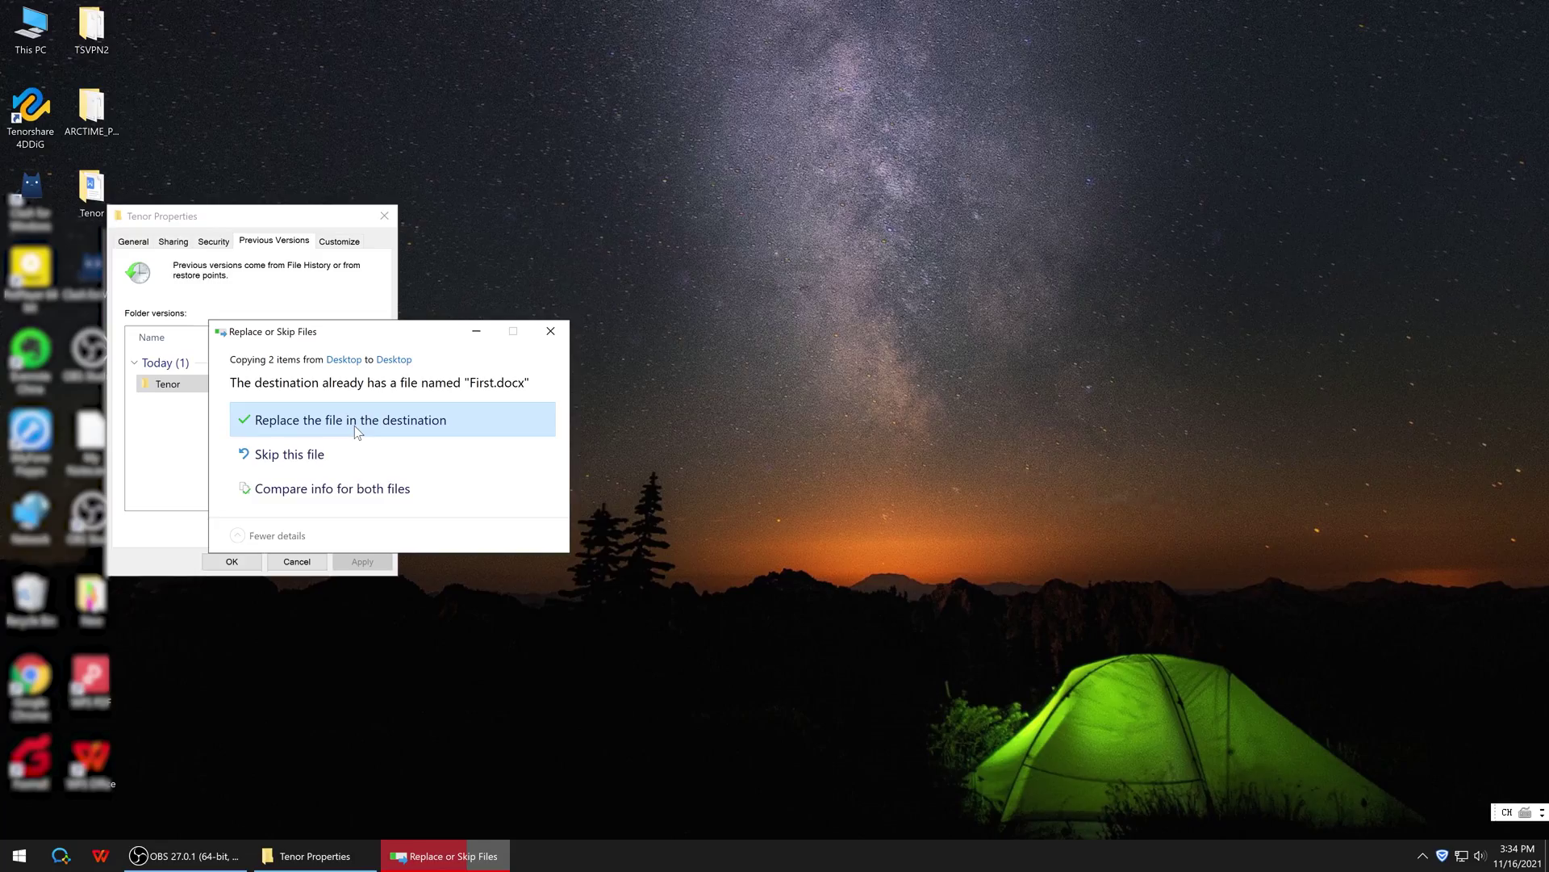
left_click(355, 424)
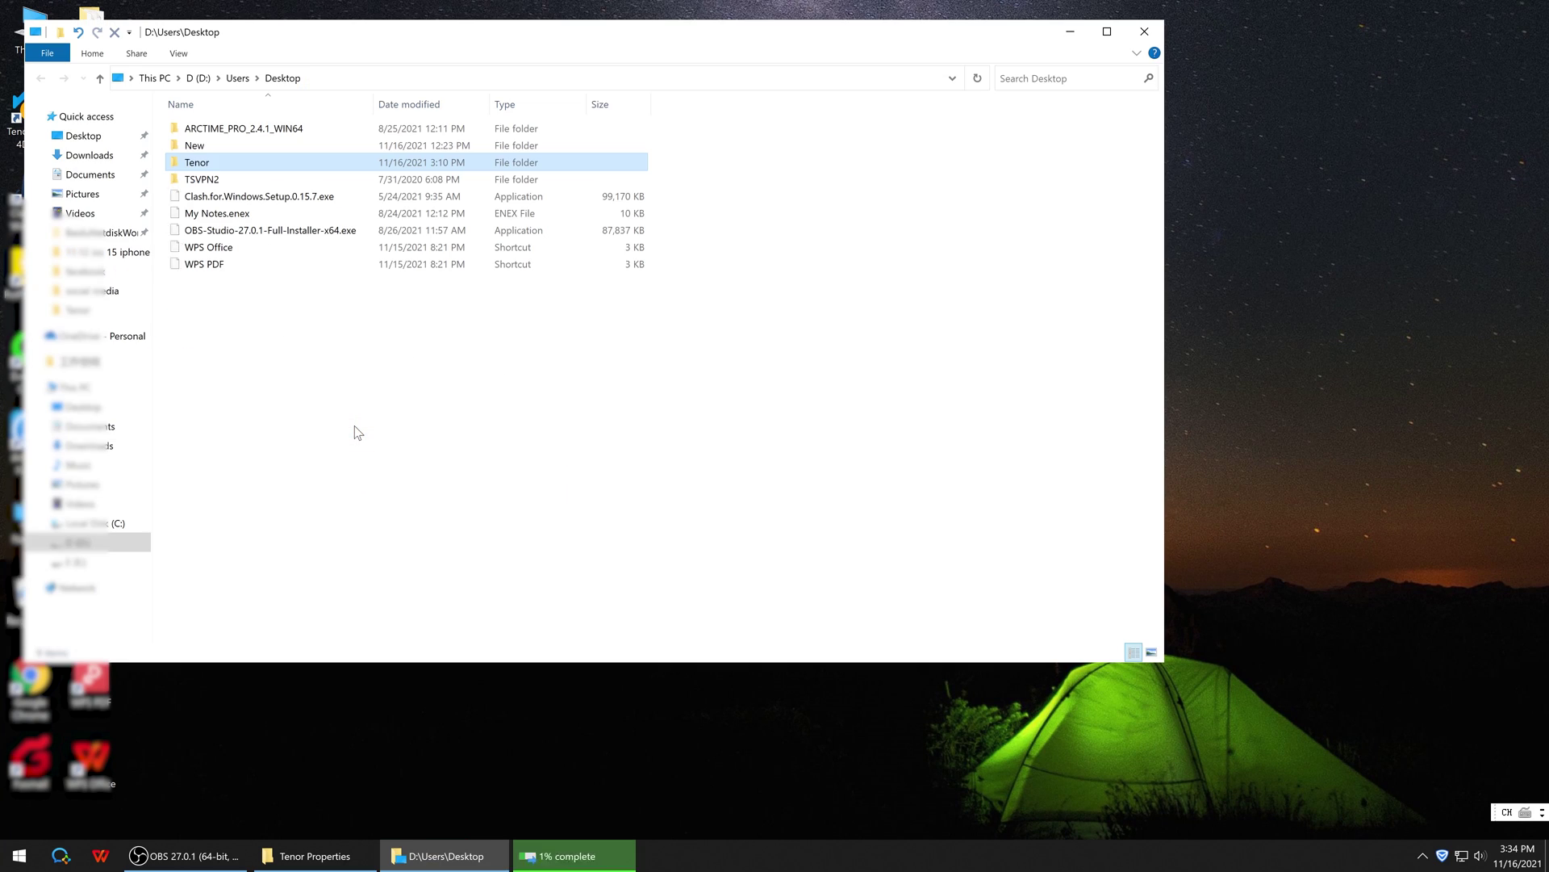
double_click(306, 162)
double_click(321, 131)
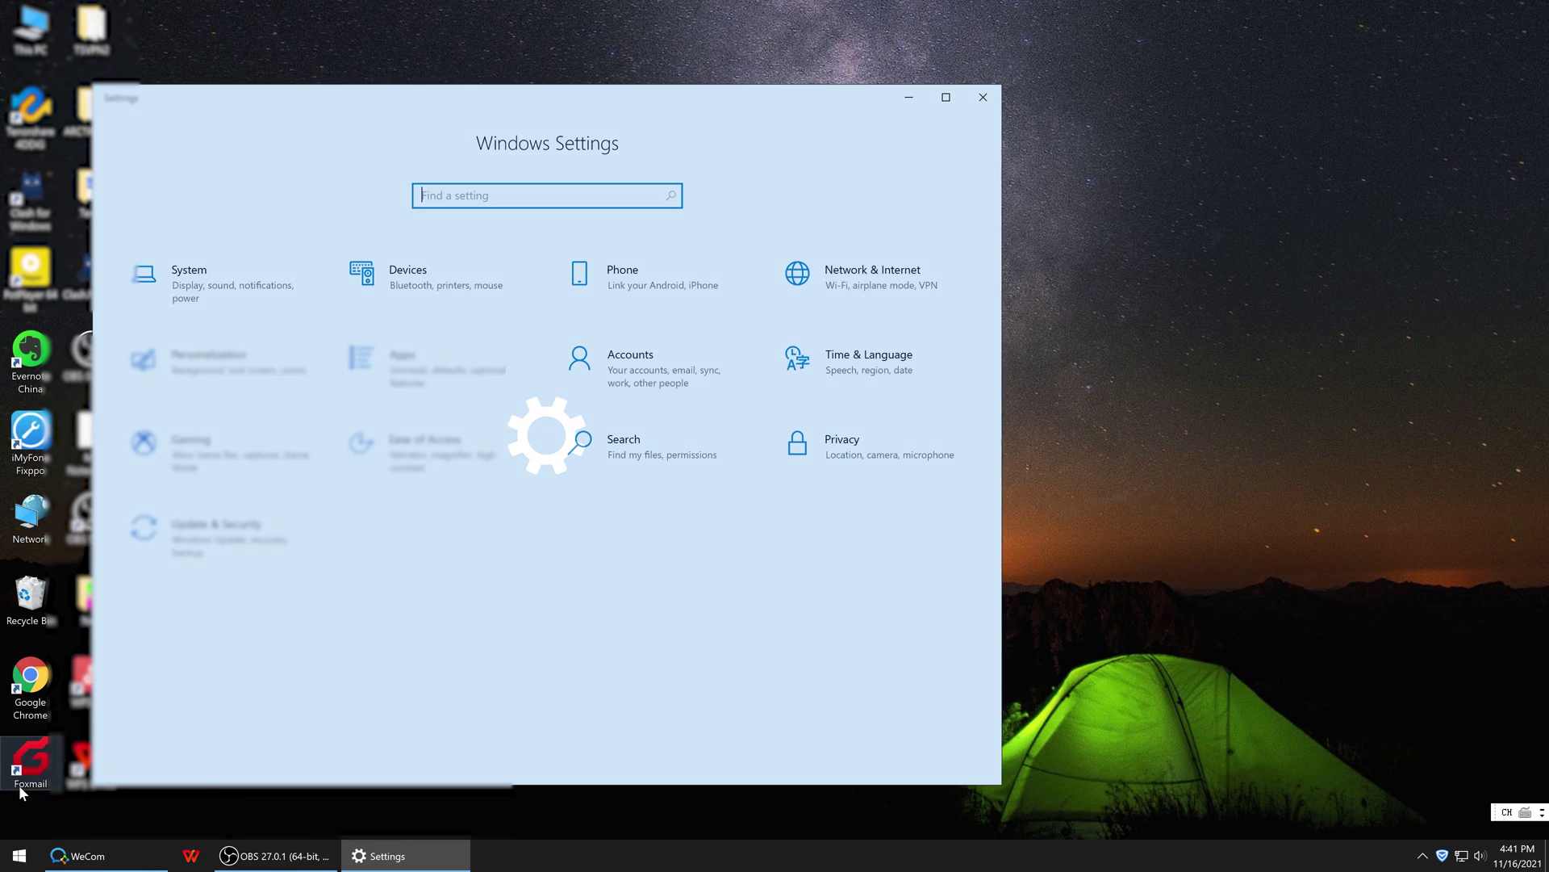
Search Settings for 'backup' and open the Backup settings page.
type("backup")
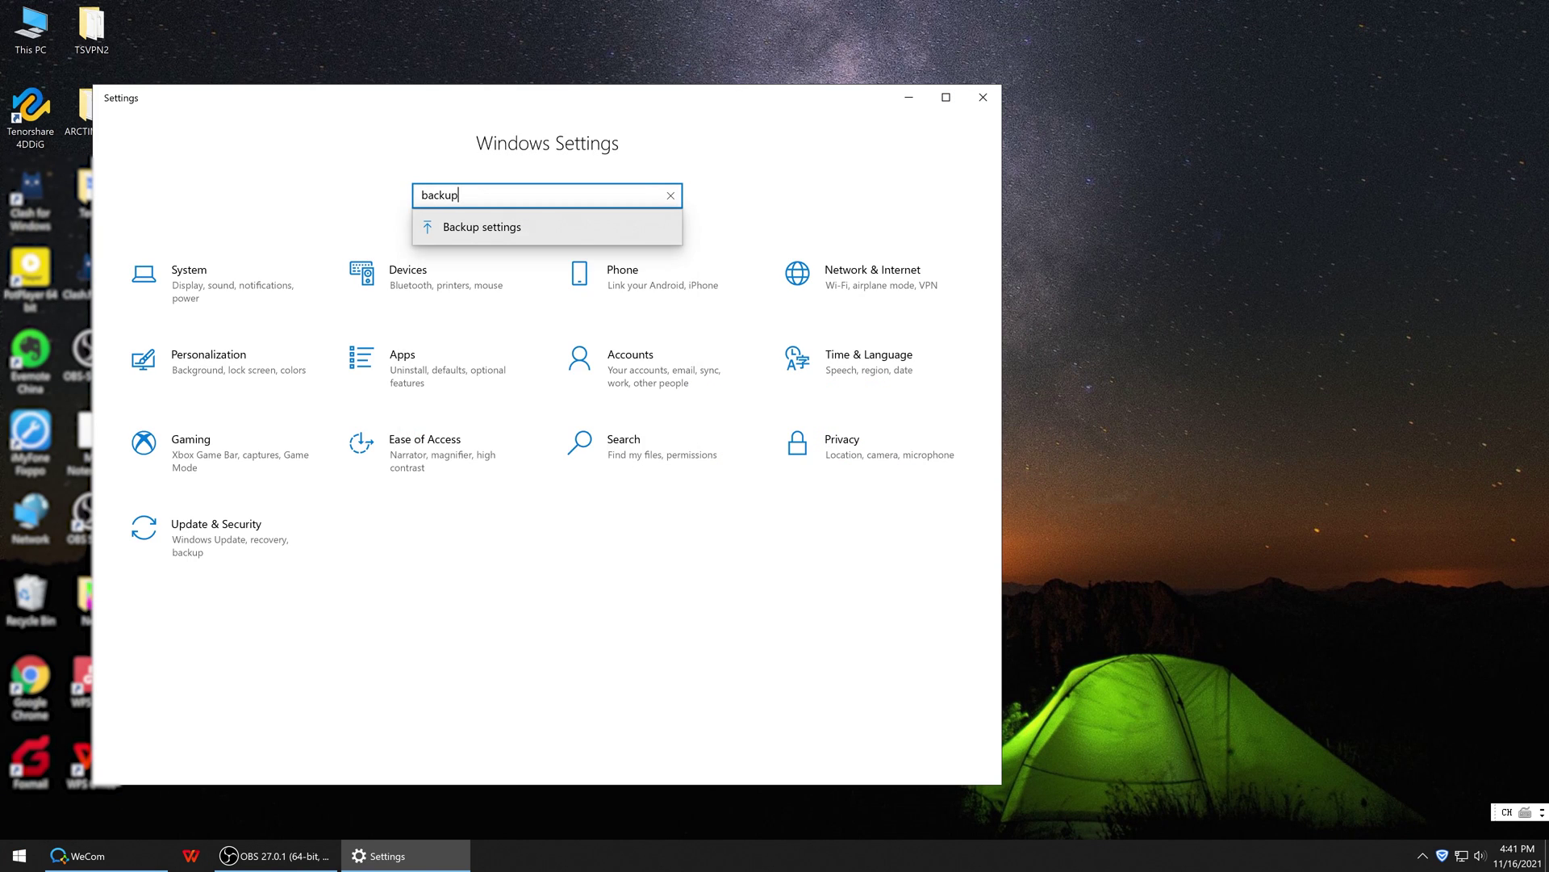
left_click(529, 227)
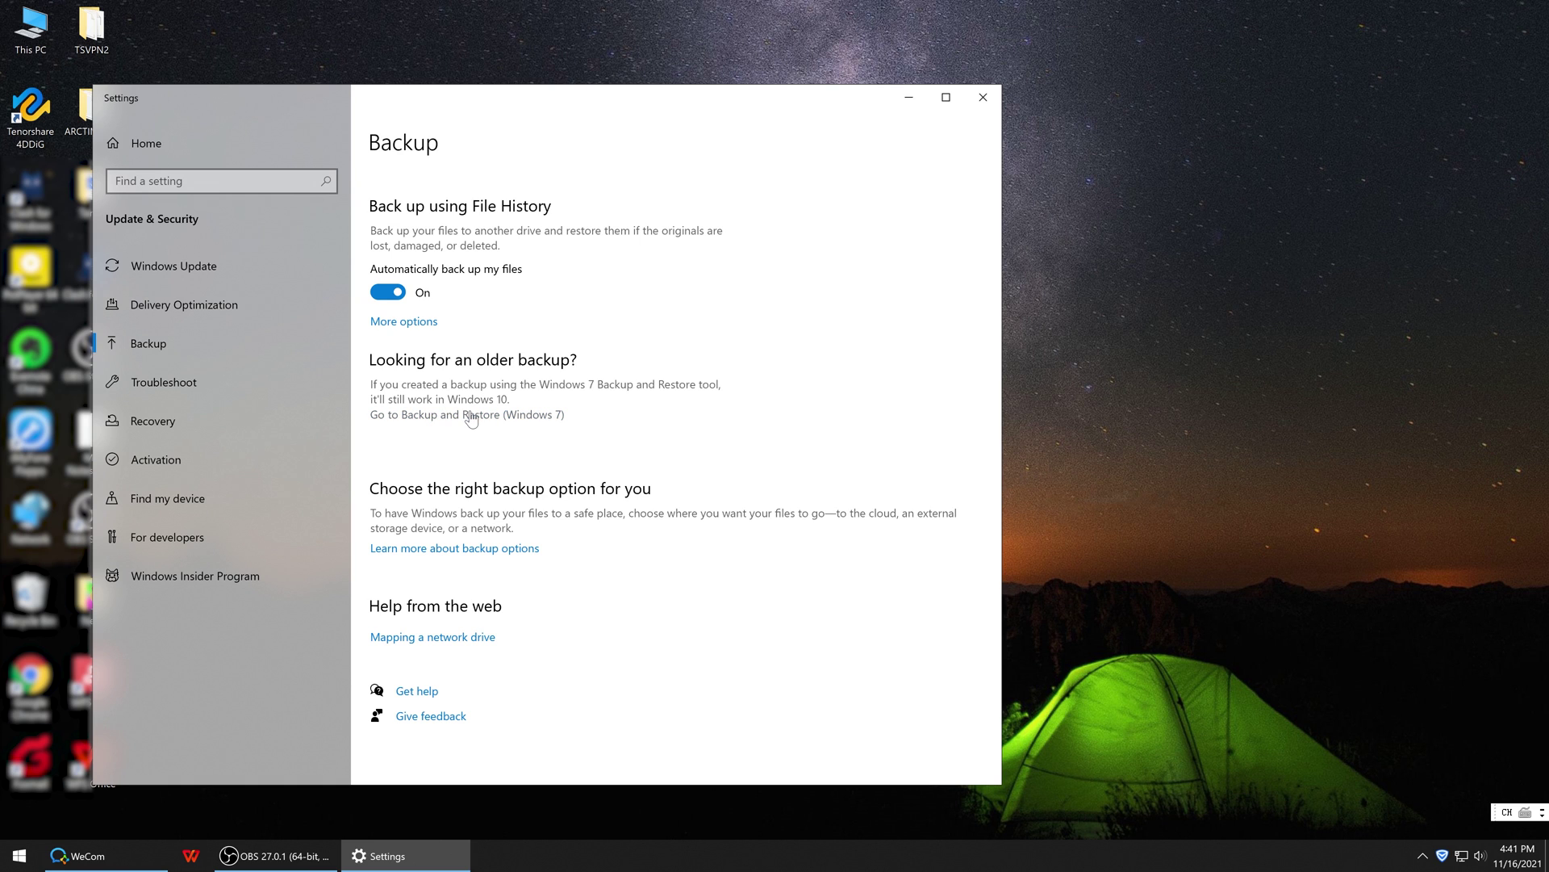
In Backup and Restore (Windows 7), choose the E drive backup to browse for files.
left_click(471, 415)
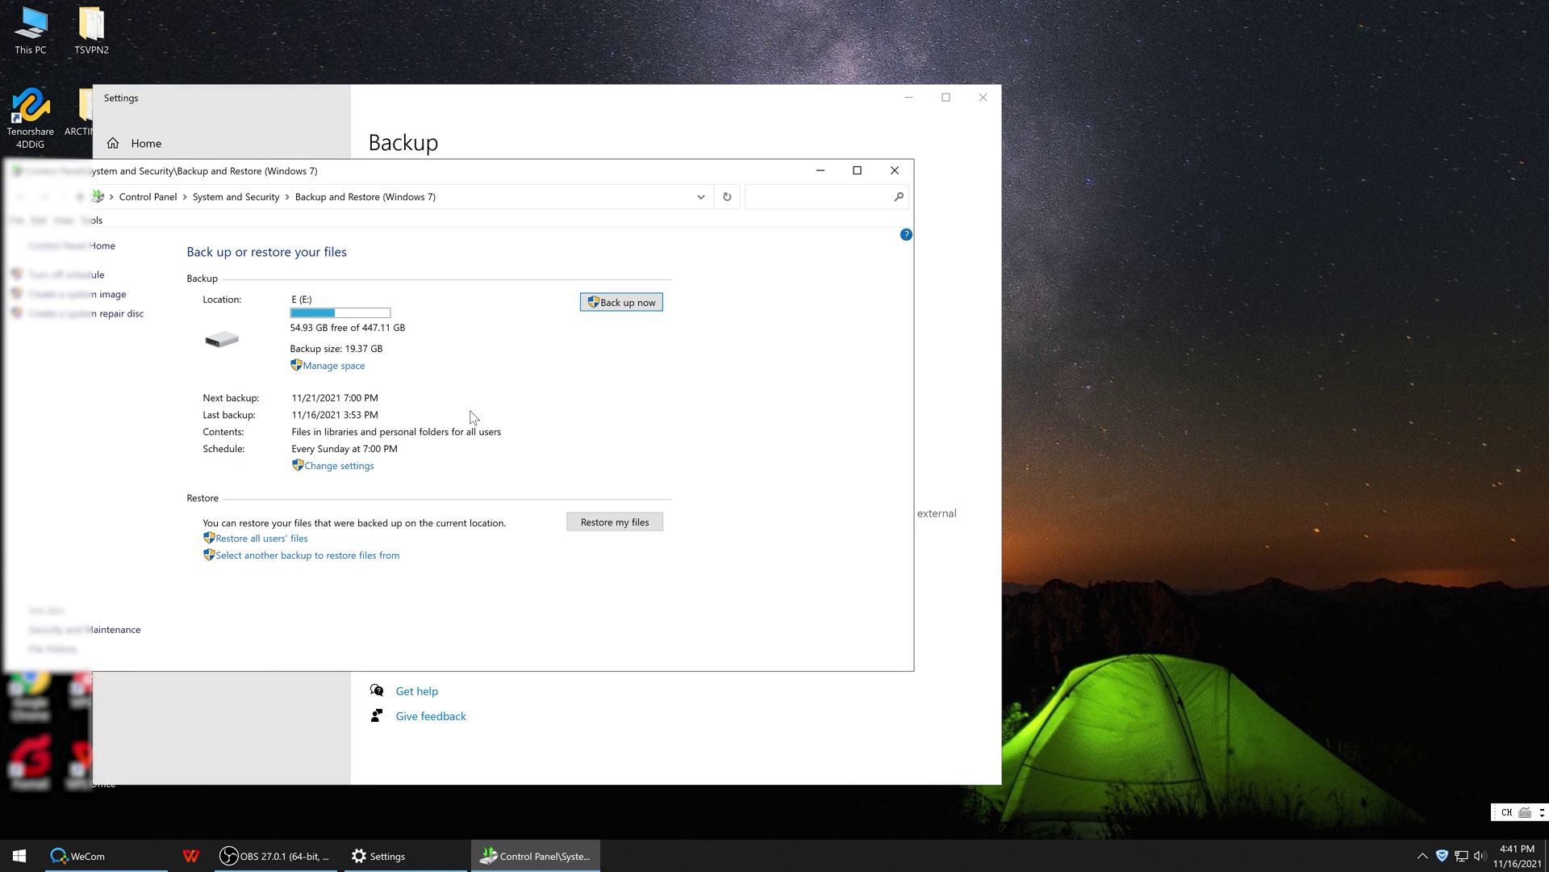
left_click(394, 560)
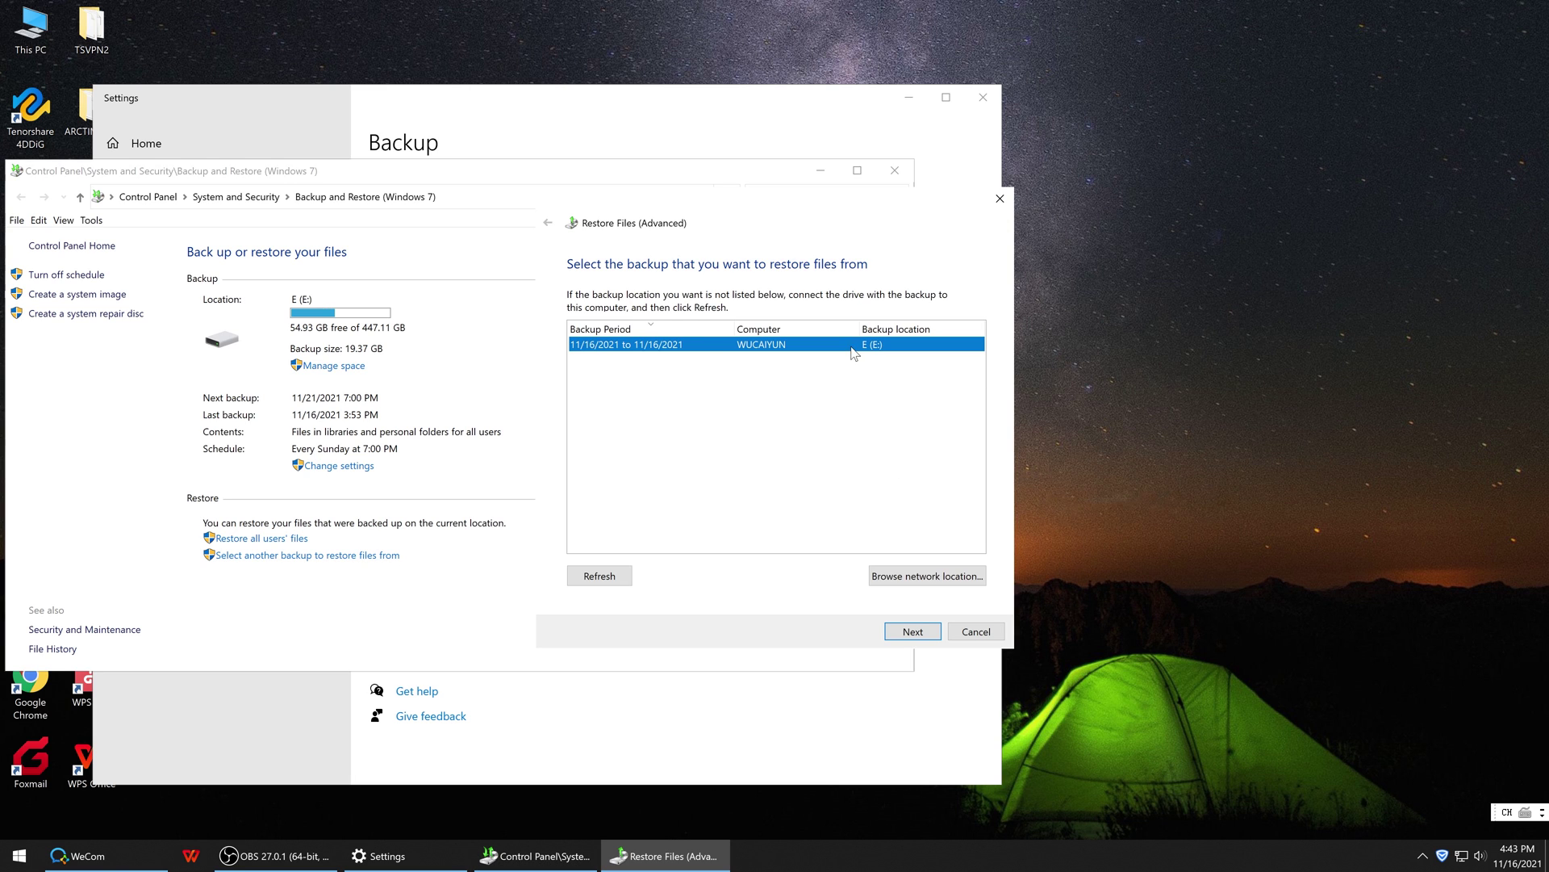
double_click(851, 346)
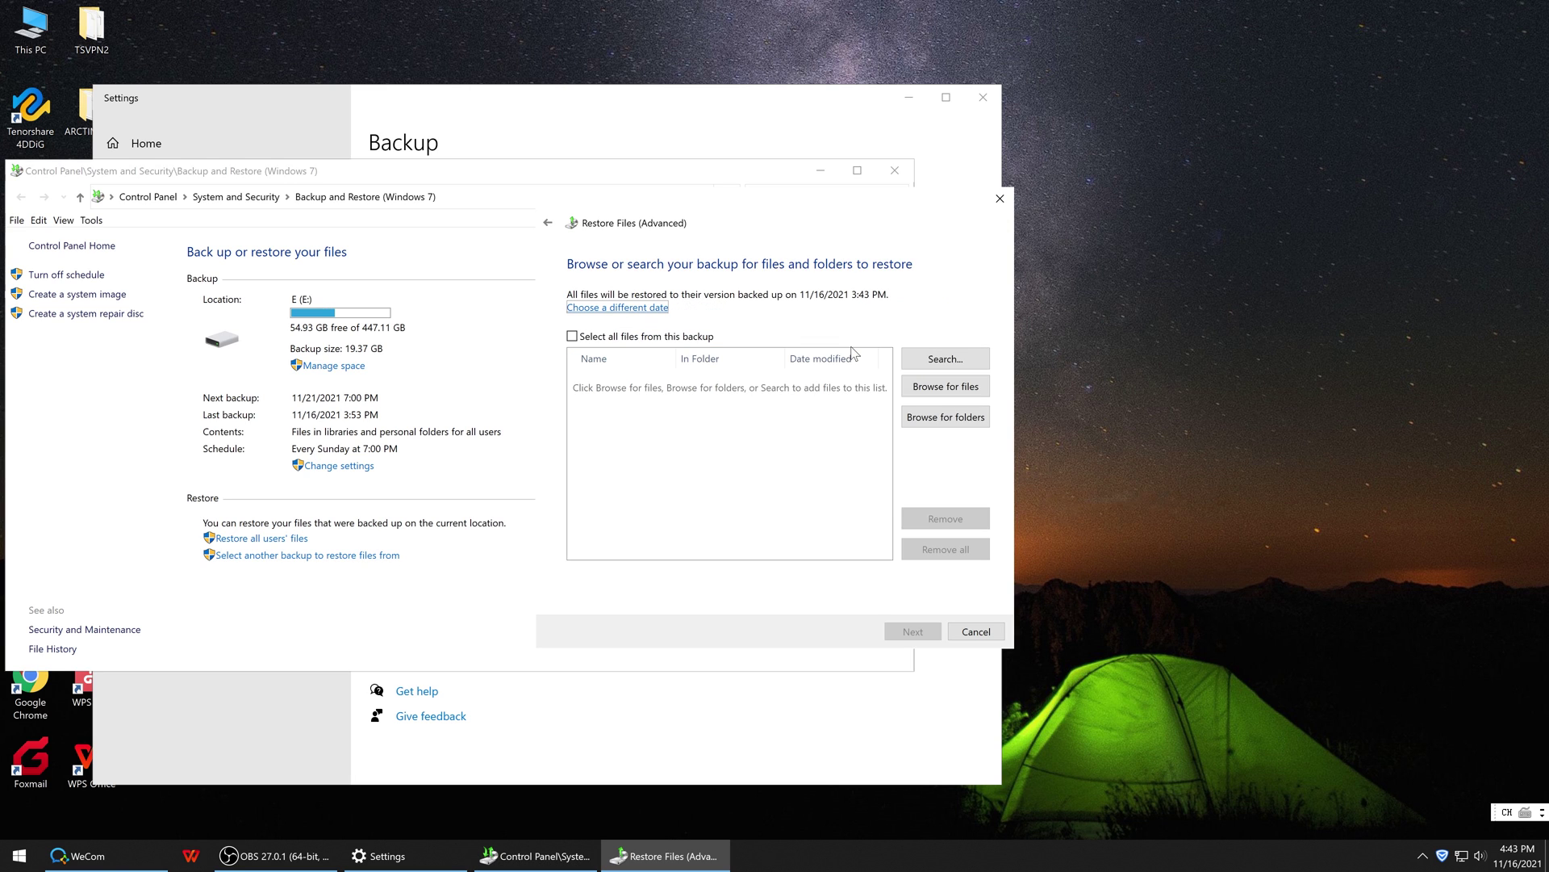
left_click(919, 387)
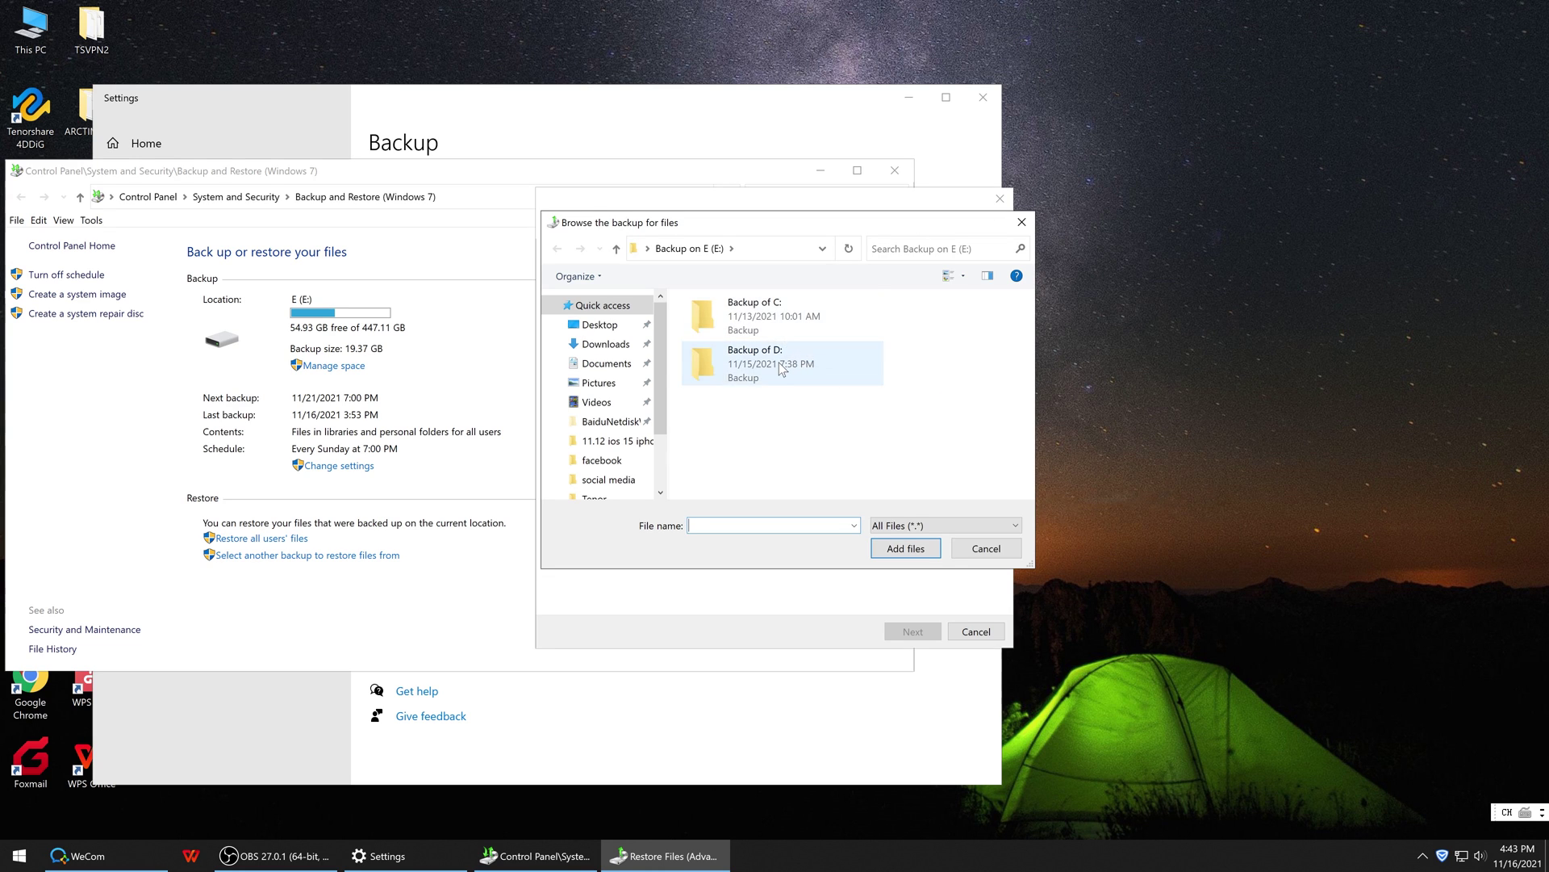
Add First.docx from Backup of D: > Users > Desktop > Tenor to the restore list.
double_click(778, 362)
double_click(778, 335)
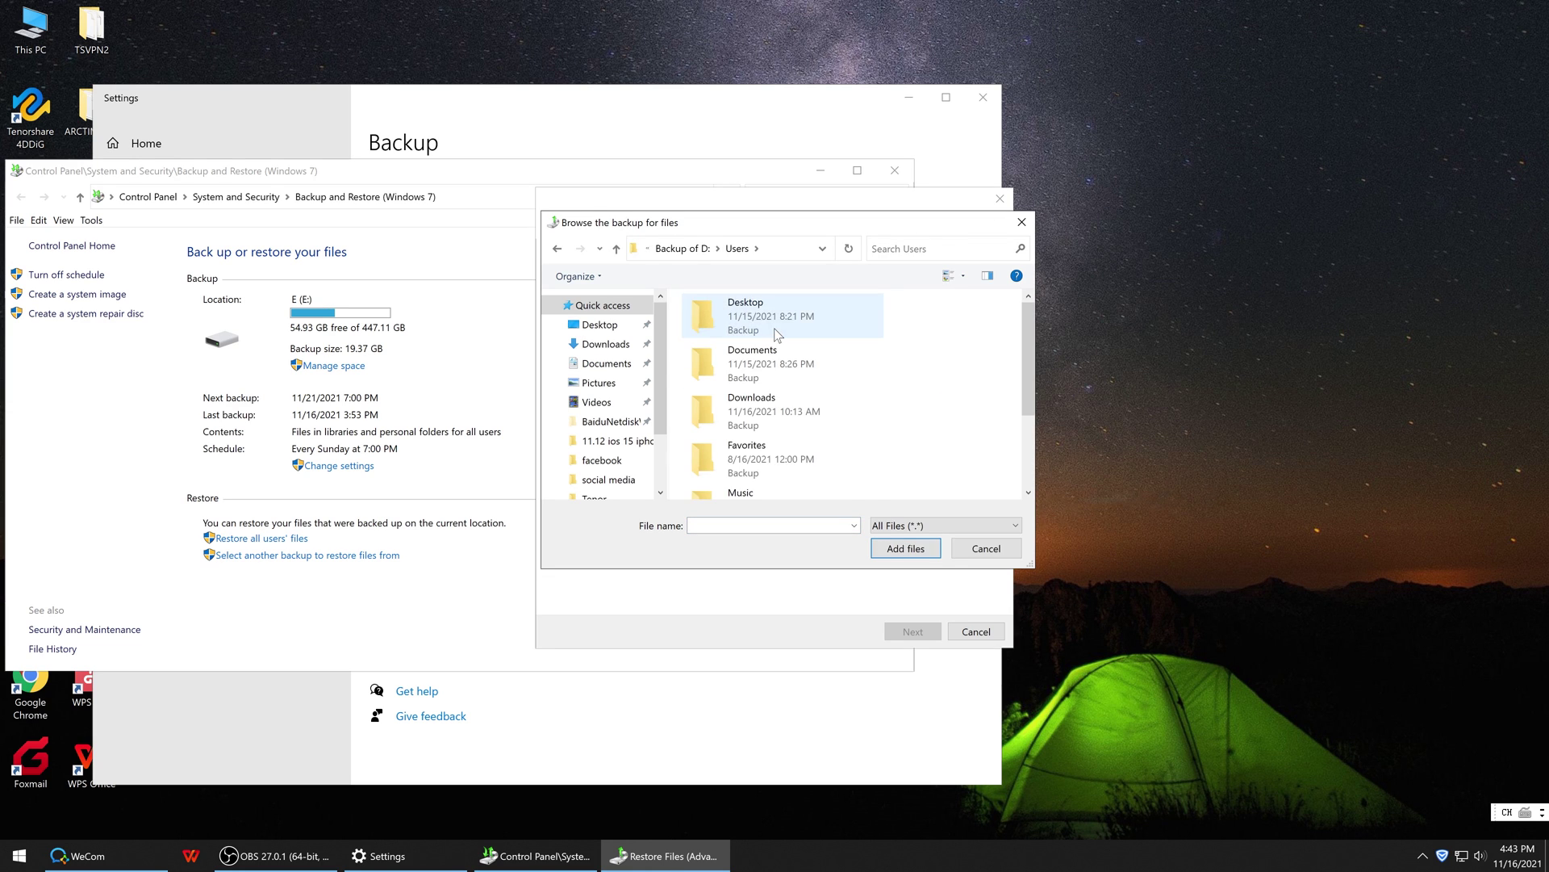
double_click(778, 335)
double_click(771, 408)
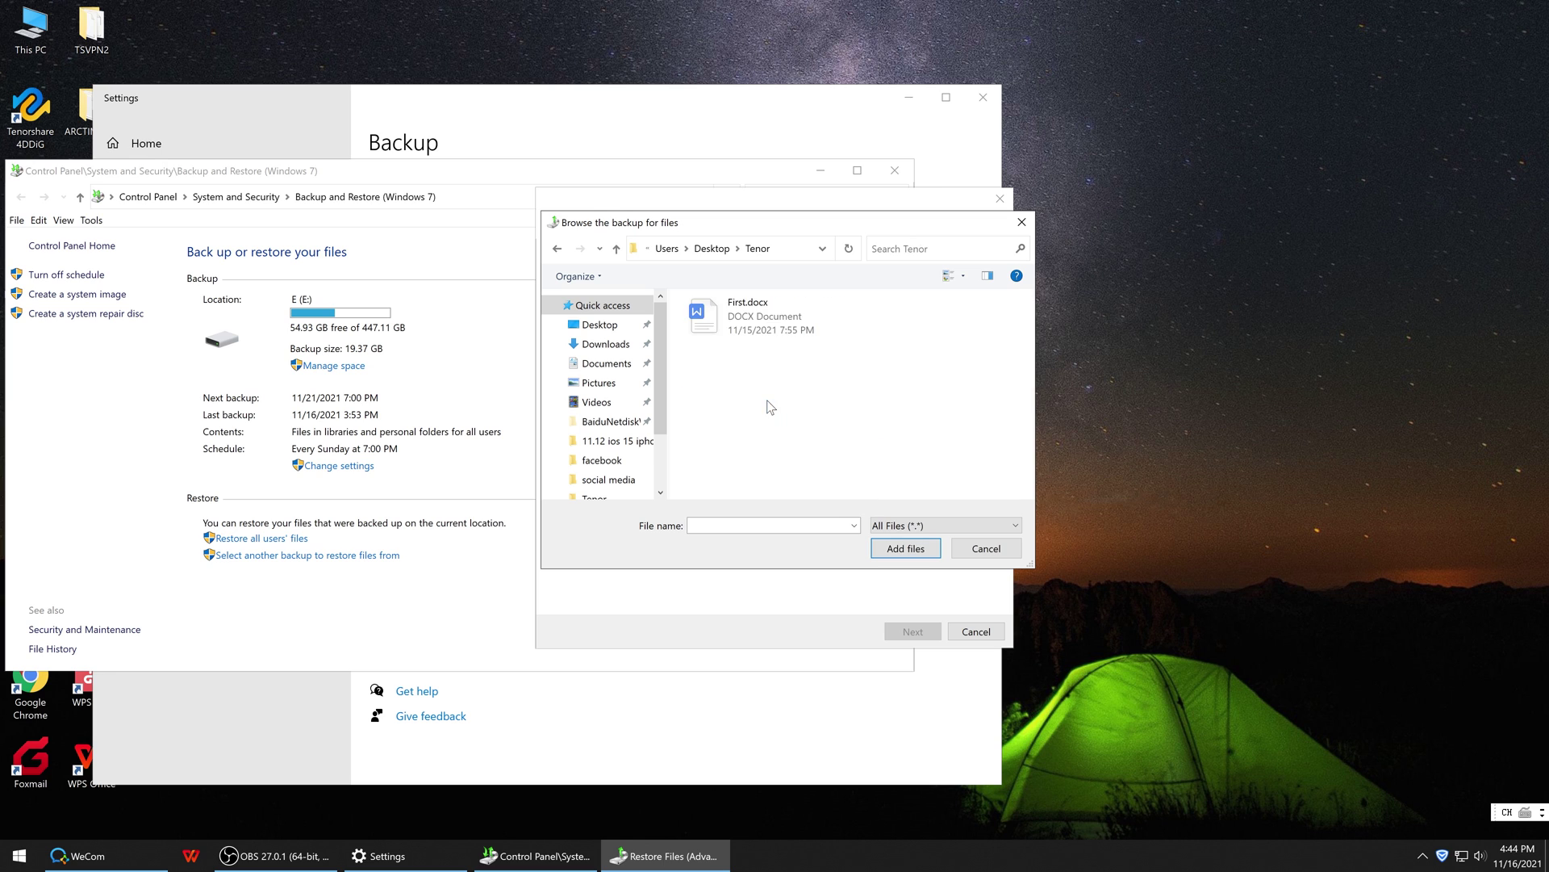
left_click(781, 329)
left_click(919, 555)
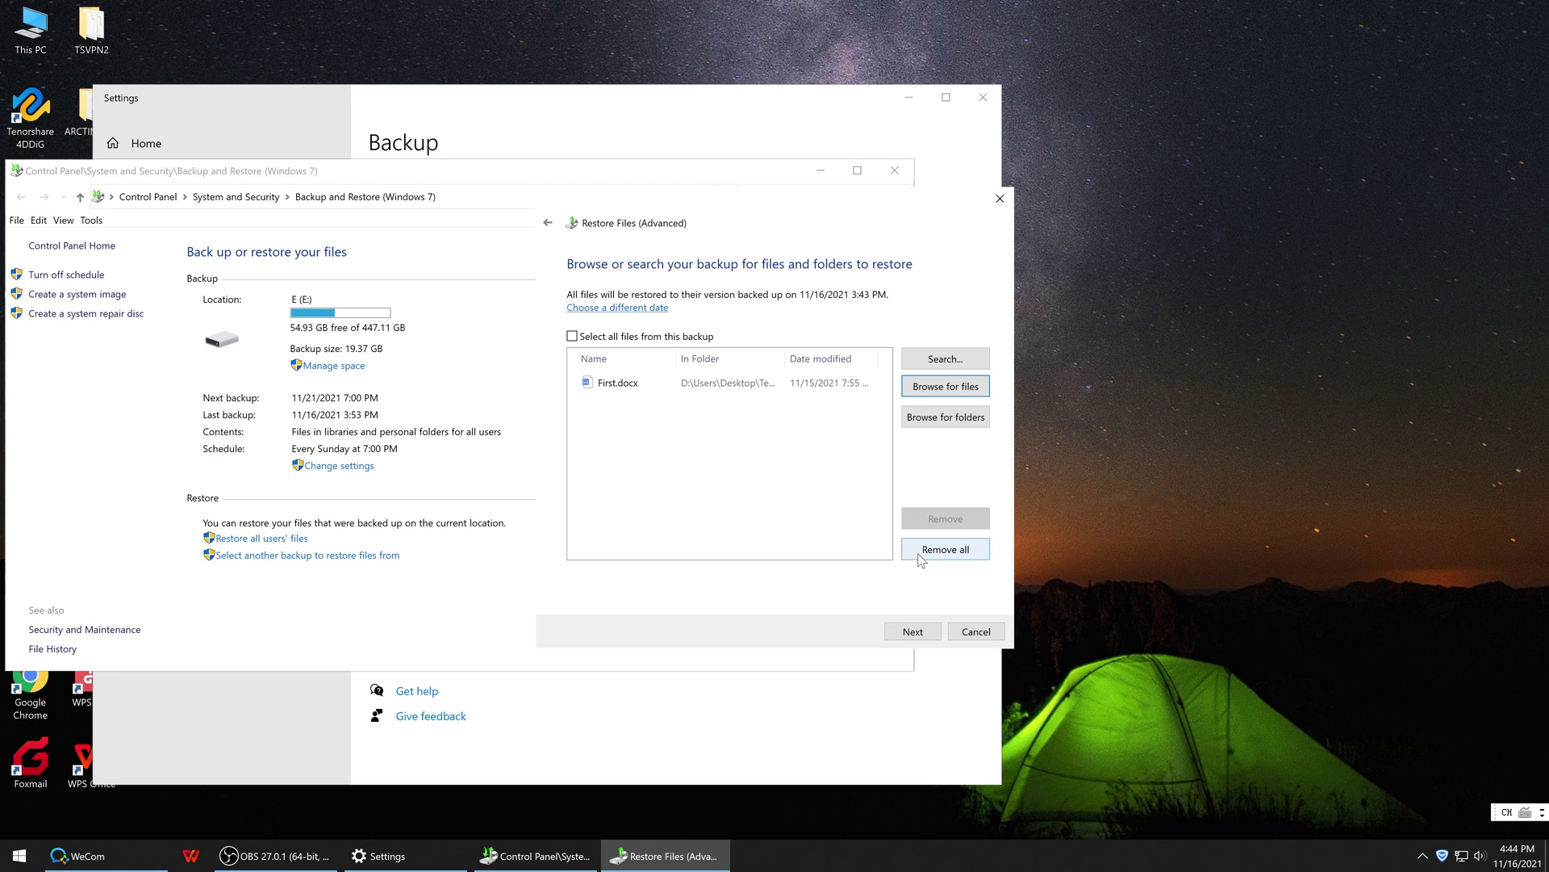
Restore First.docx to its original location, replacing the existing file, and close the windows.
left_click(915, 634)
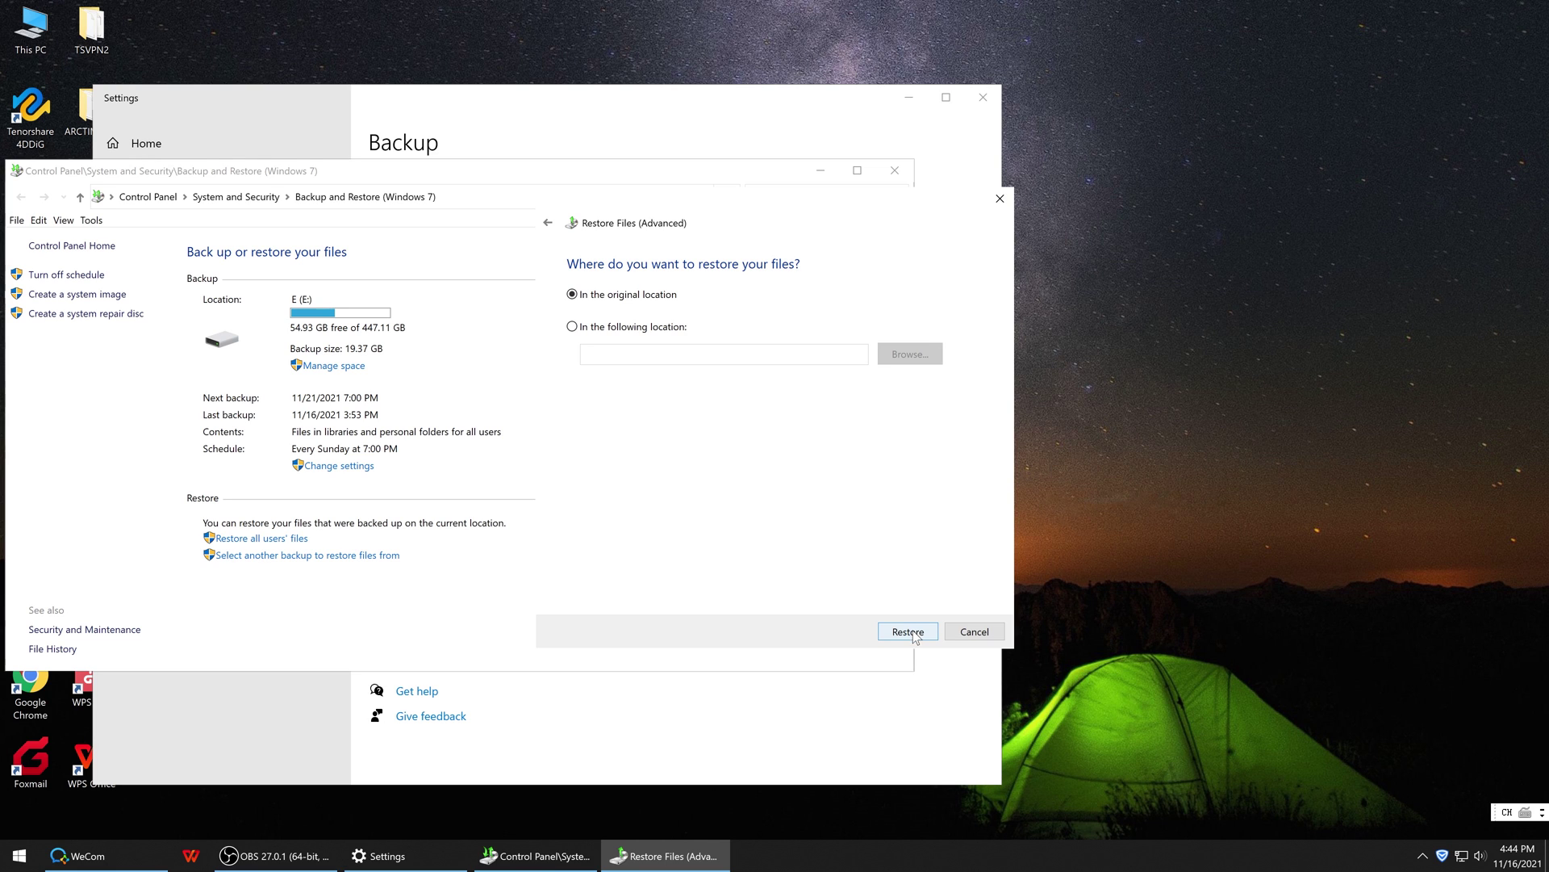
left_click(914, 633)
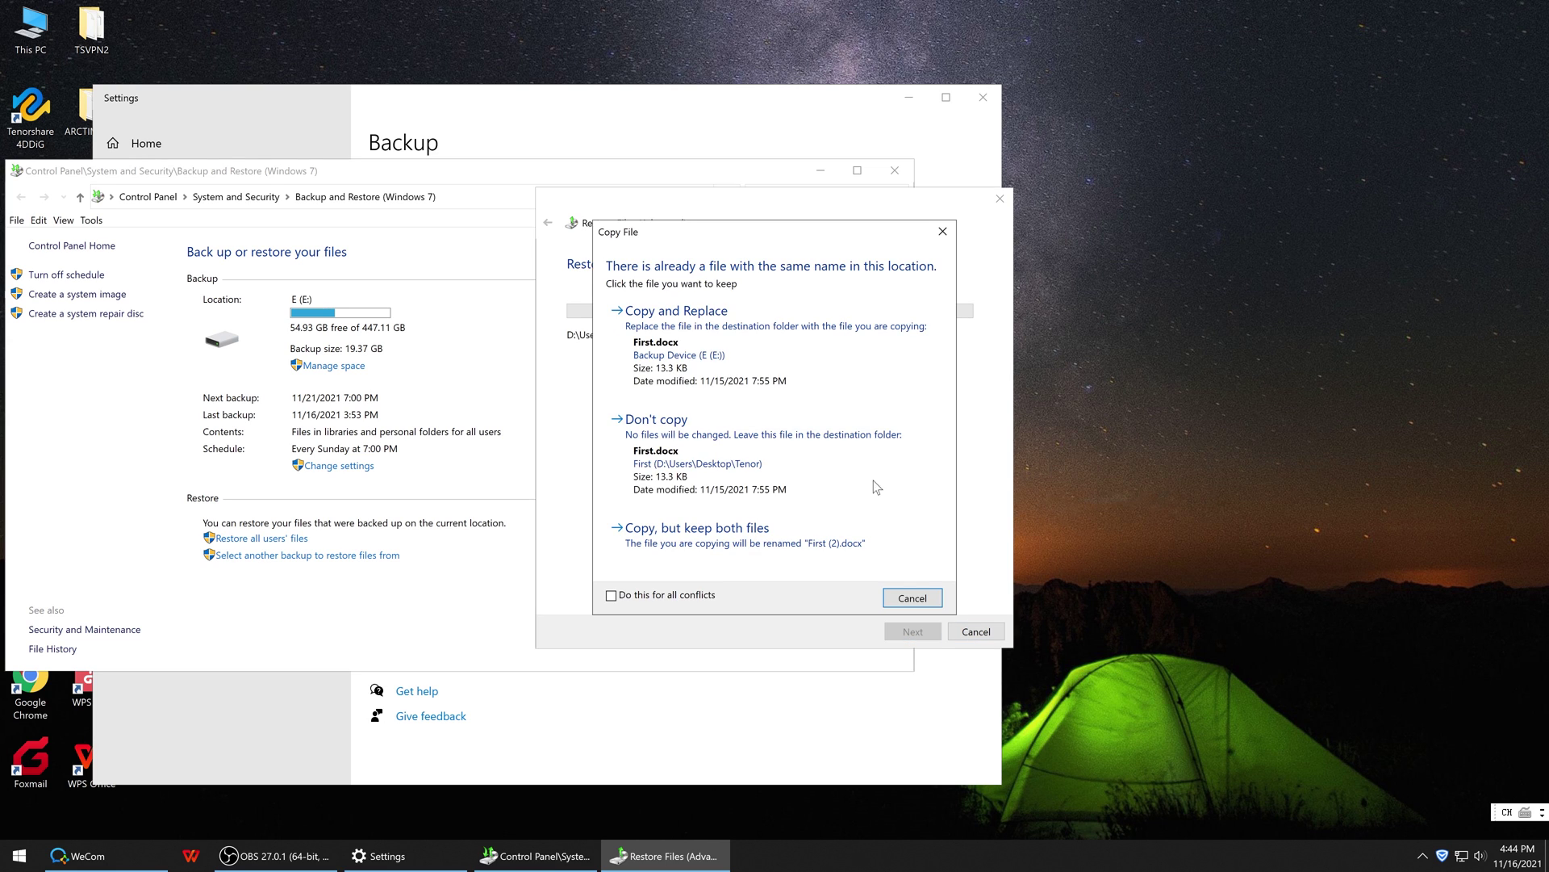
left_click(835, 381)
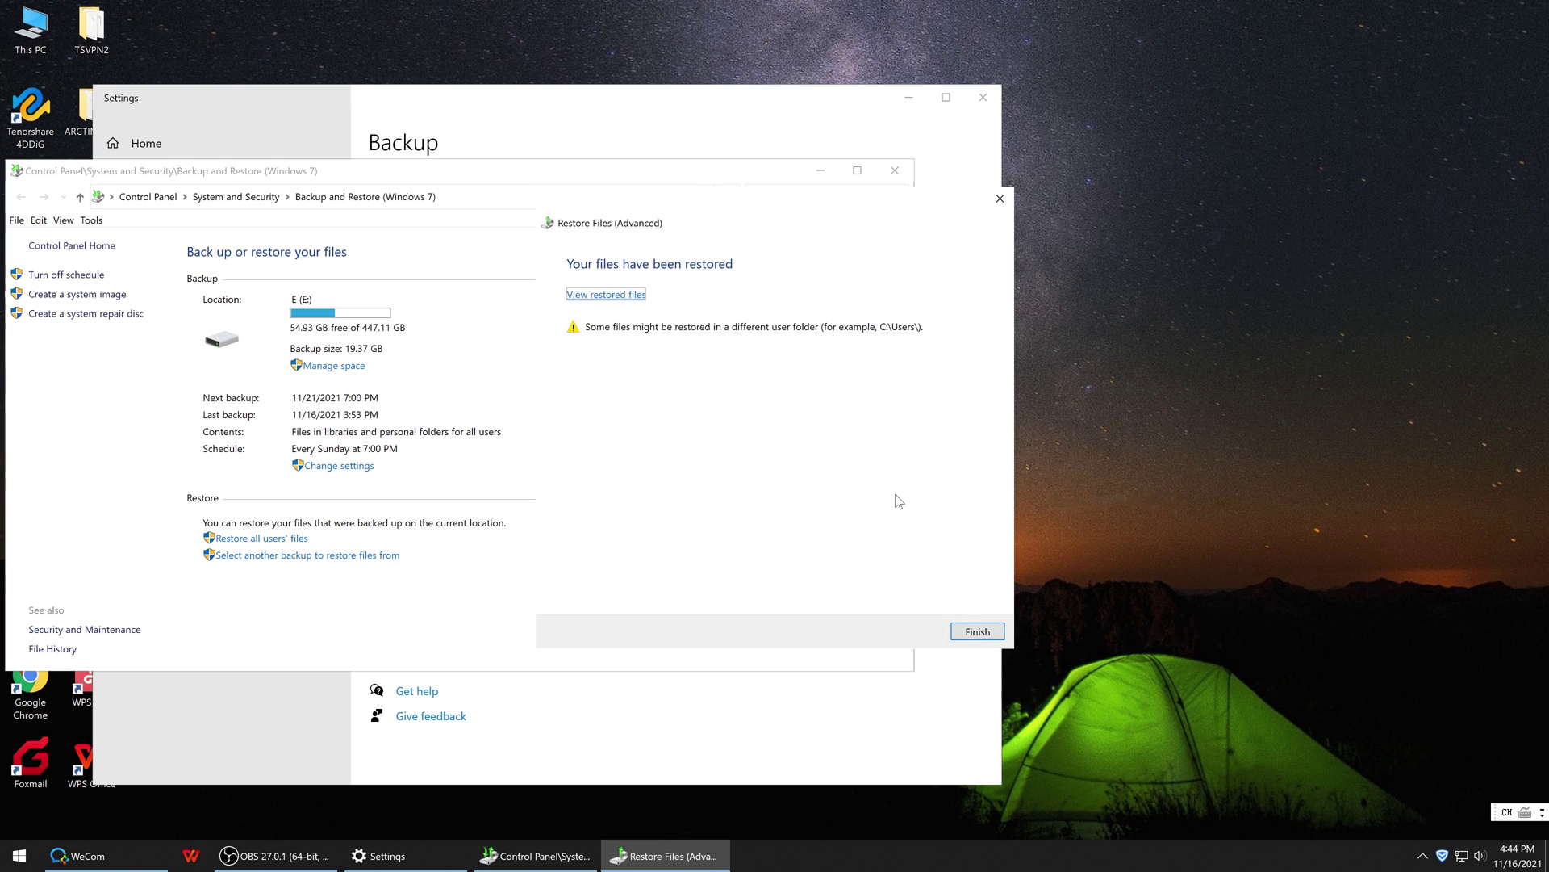
left_click(973, 629)
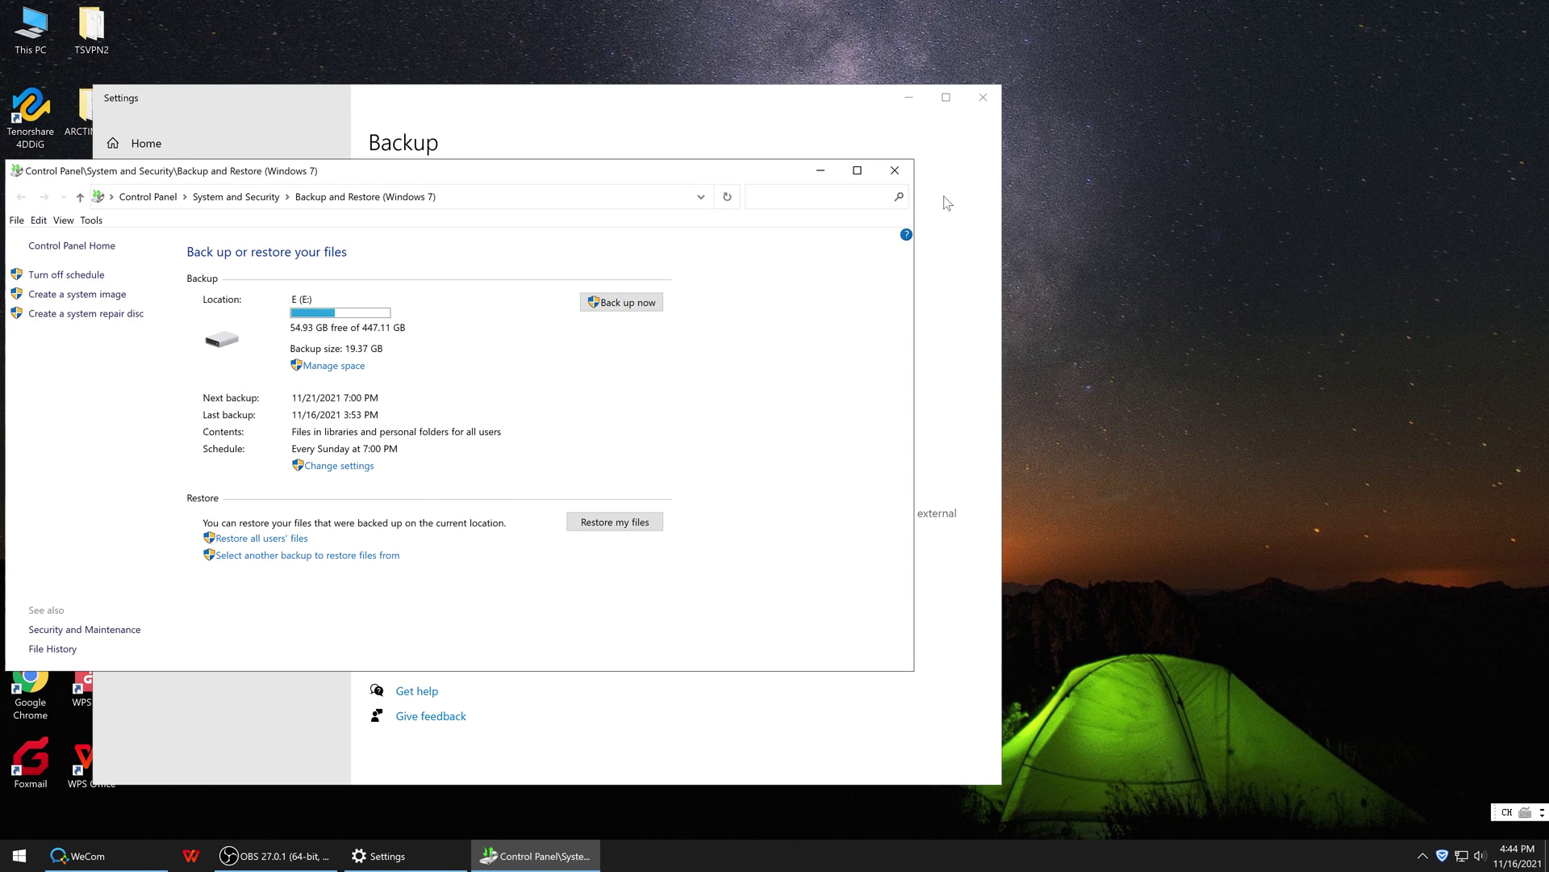
left_click(894, 170)
left_click(982, 97)
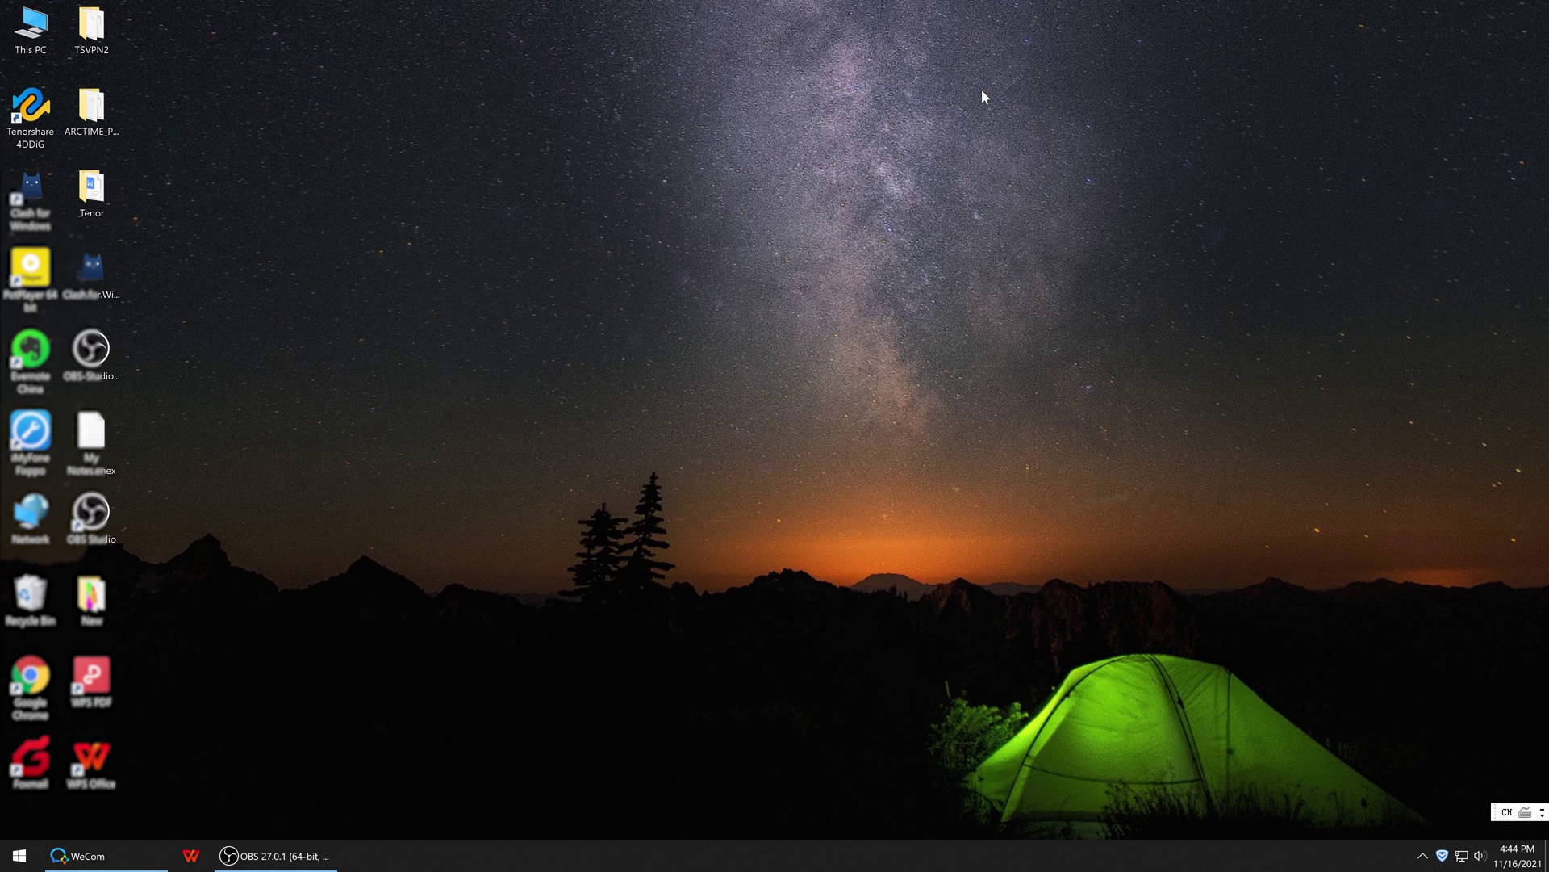
Open the restored First.docx from Tenor, then scroll through the 4DDiG page's supported file types.
double_click(91, 190)
double_click(254, 139)
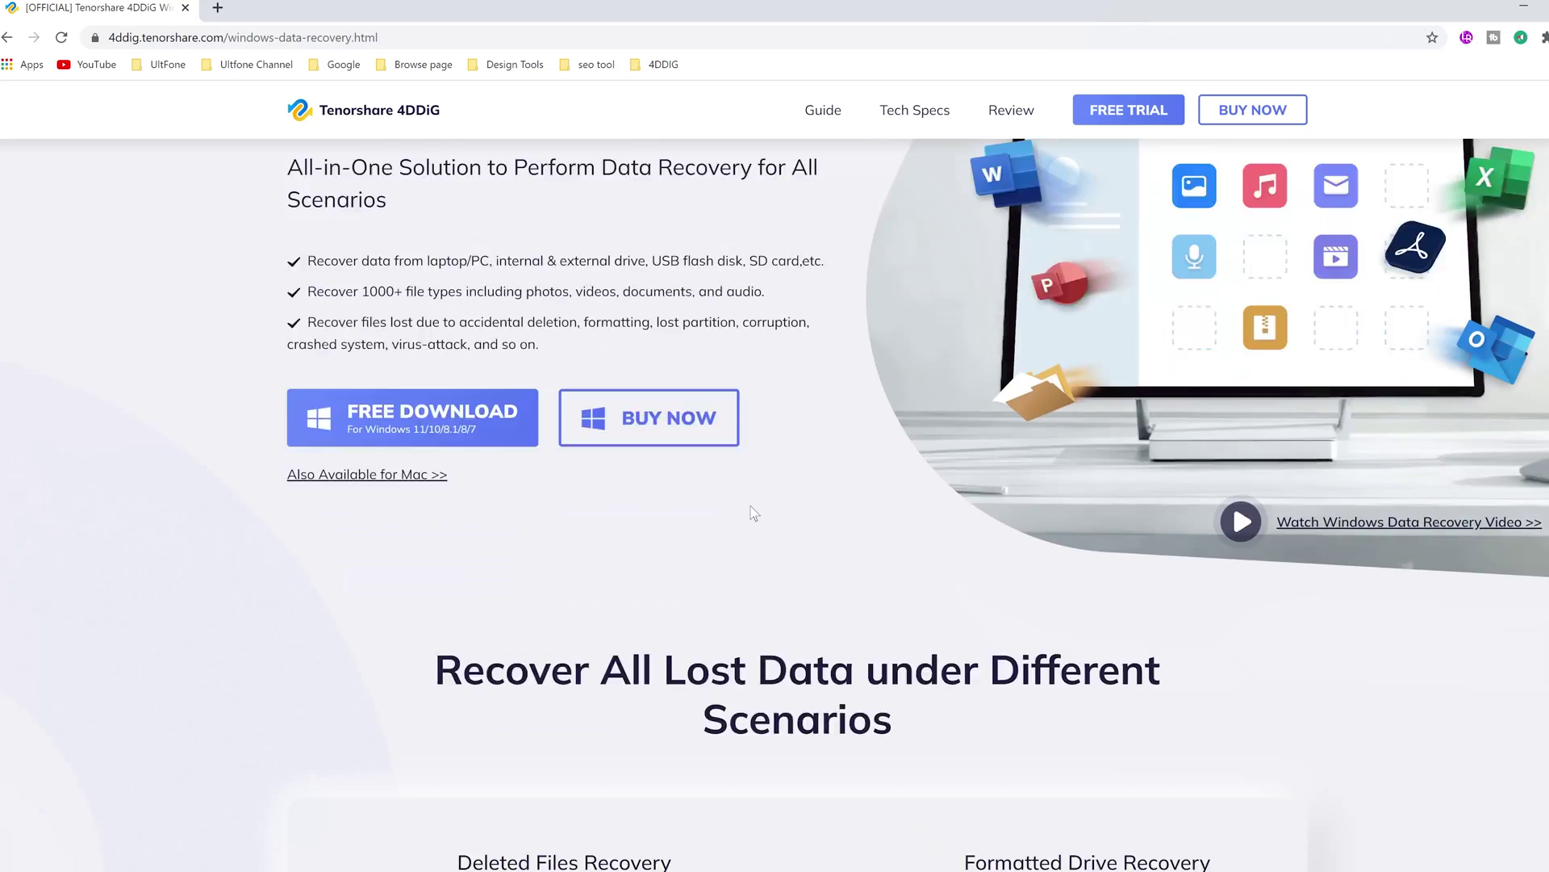
scroll(754, 511, "down", 2)
scroll(543, 323, "down", 5)
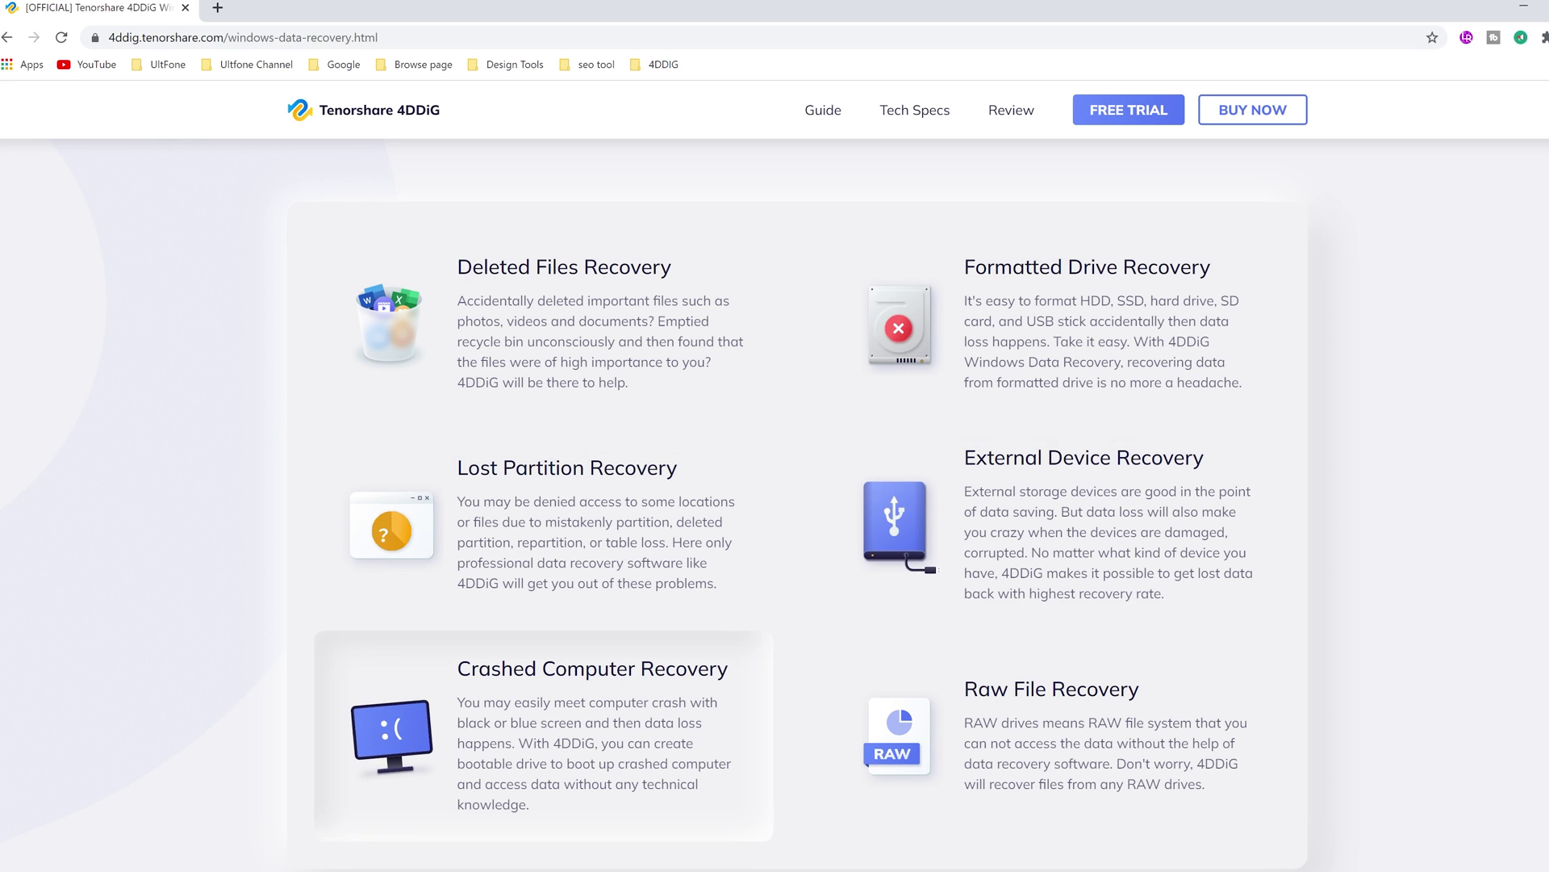
scroll(1041, 749, "down", 3)
scroll(1041, 749, "down", 5)
scroll(1041, 749, "down", 3)
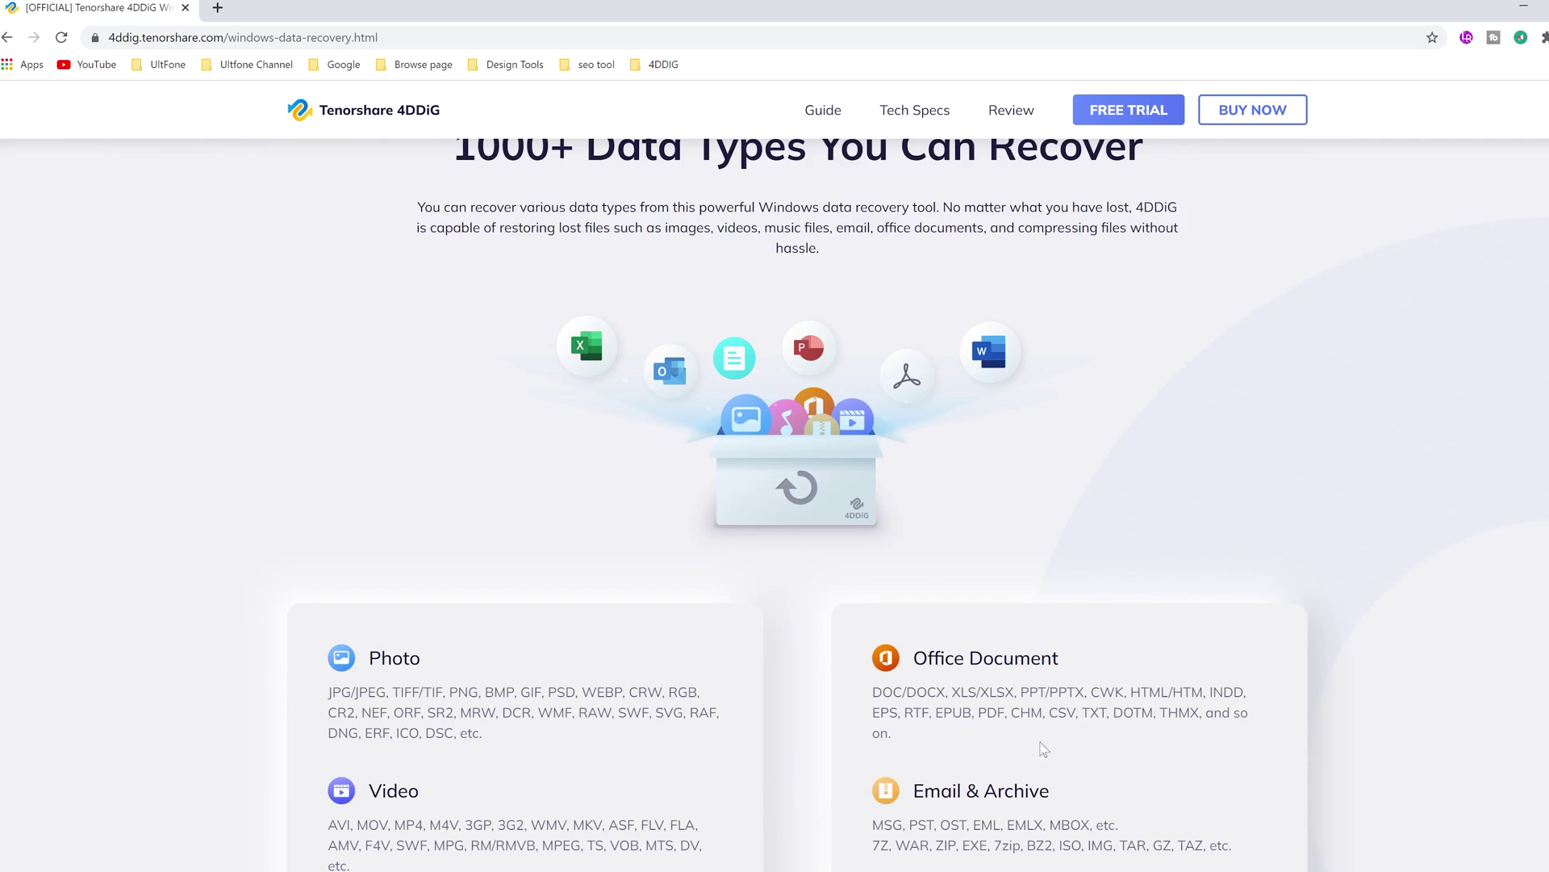
scroll(1041, 749, "down", 3)
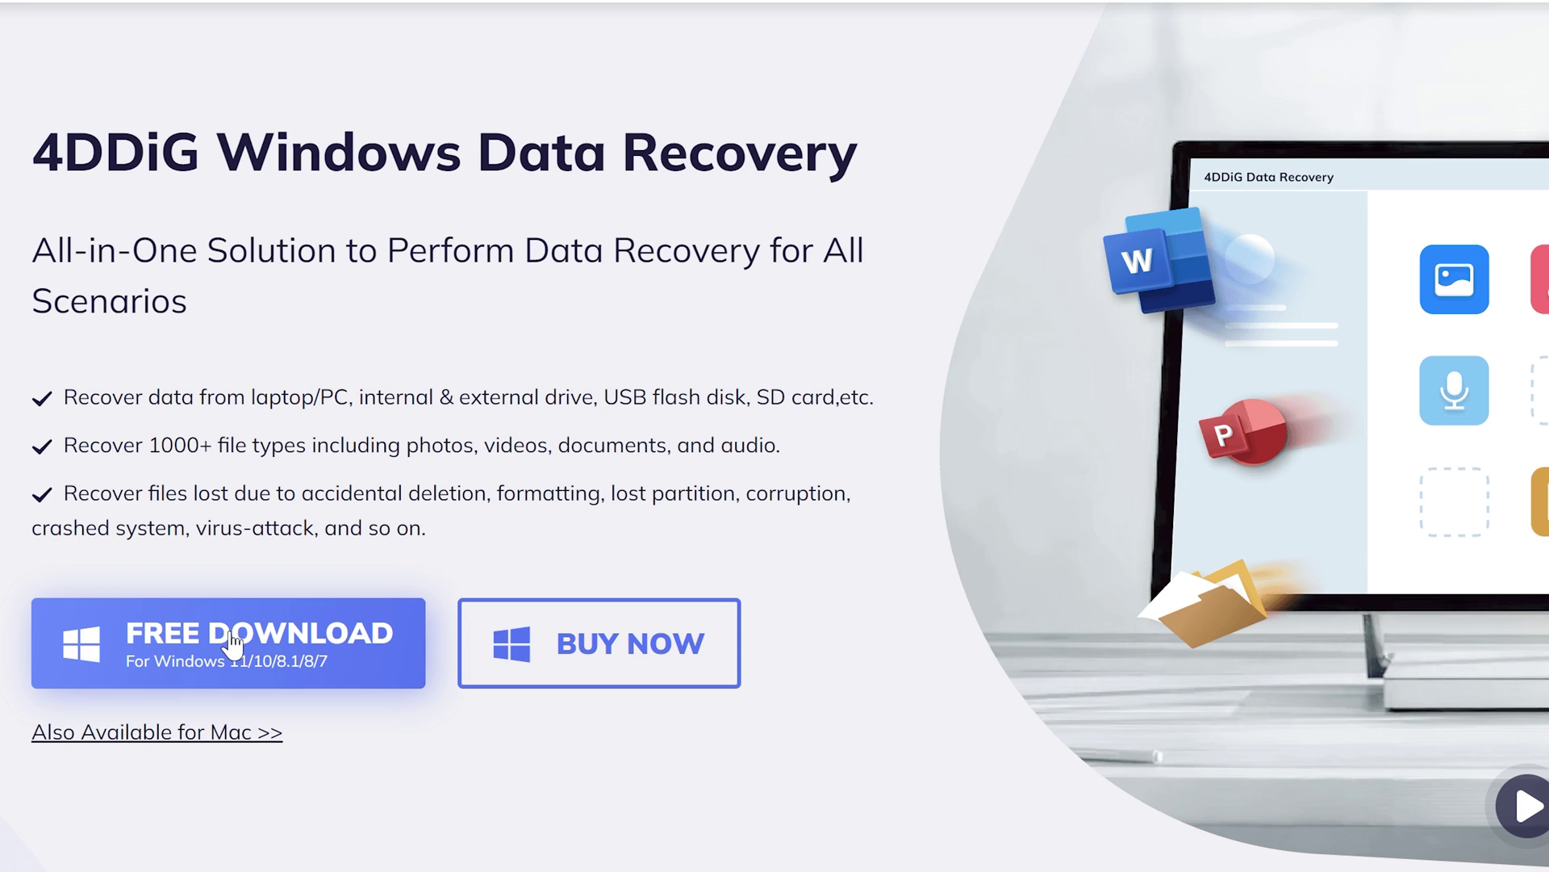
Download and run 4DDiG, then scan the Desktop, which finds 16000 files.
left_click(232, 644)
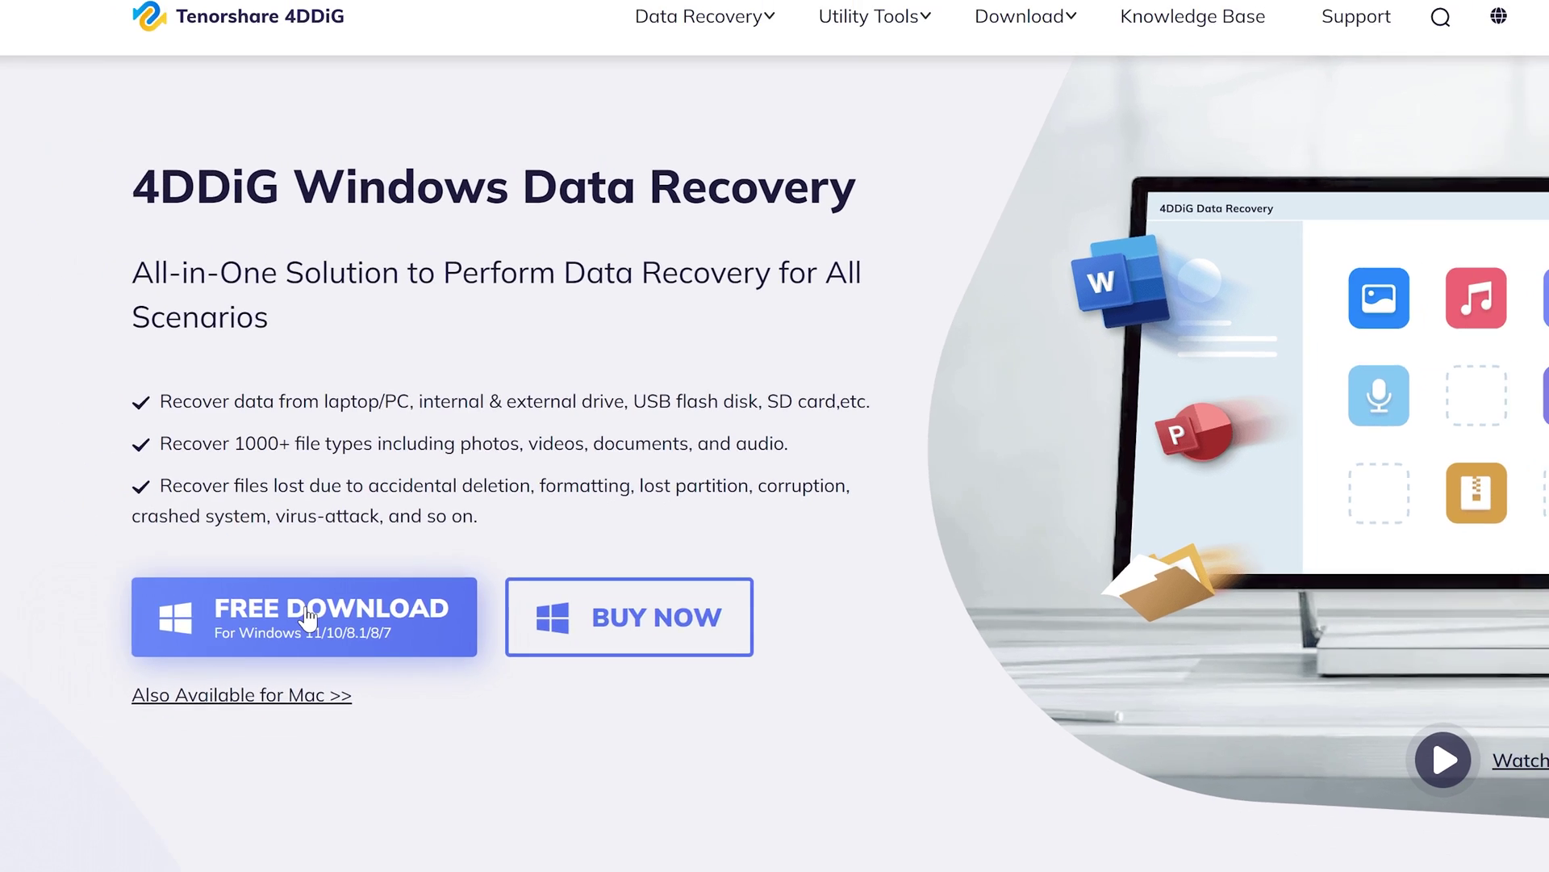
left_click(181, 851)
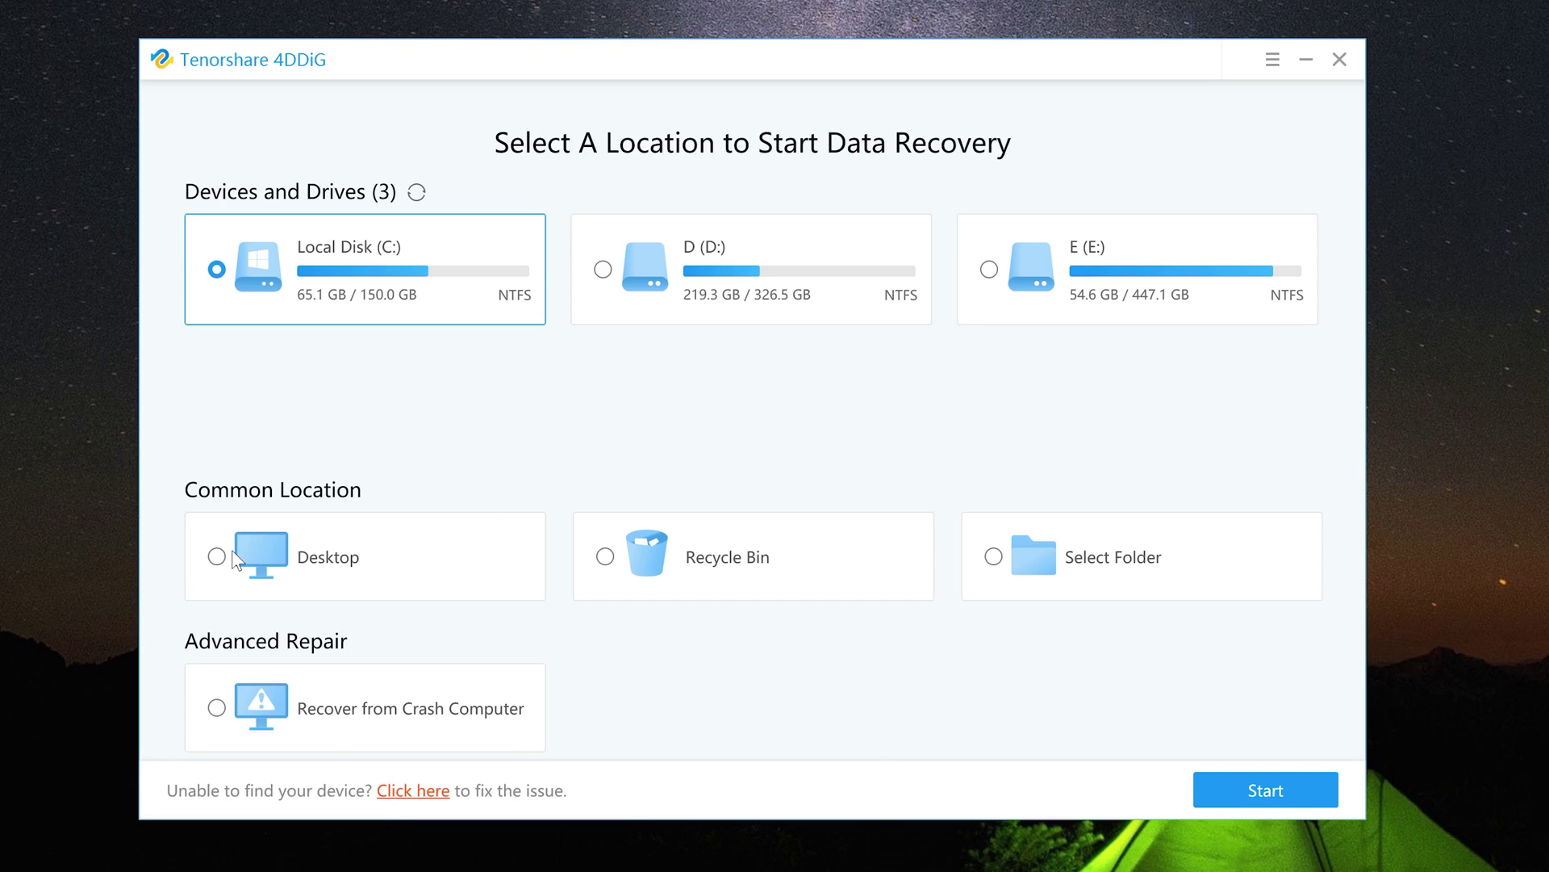
left_click(232, 567)
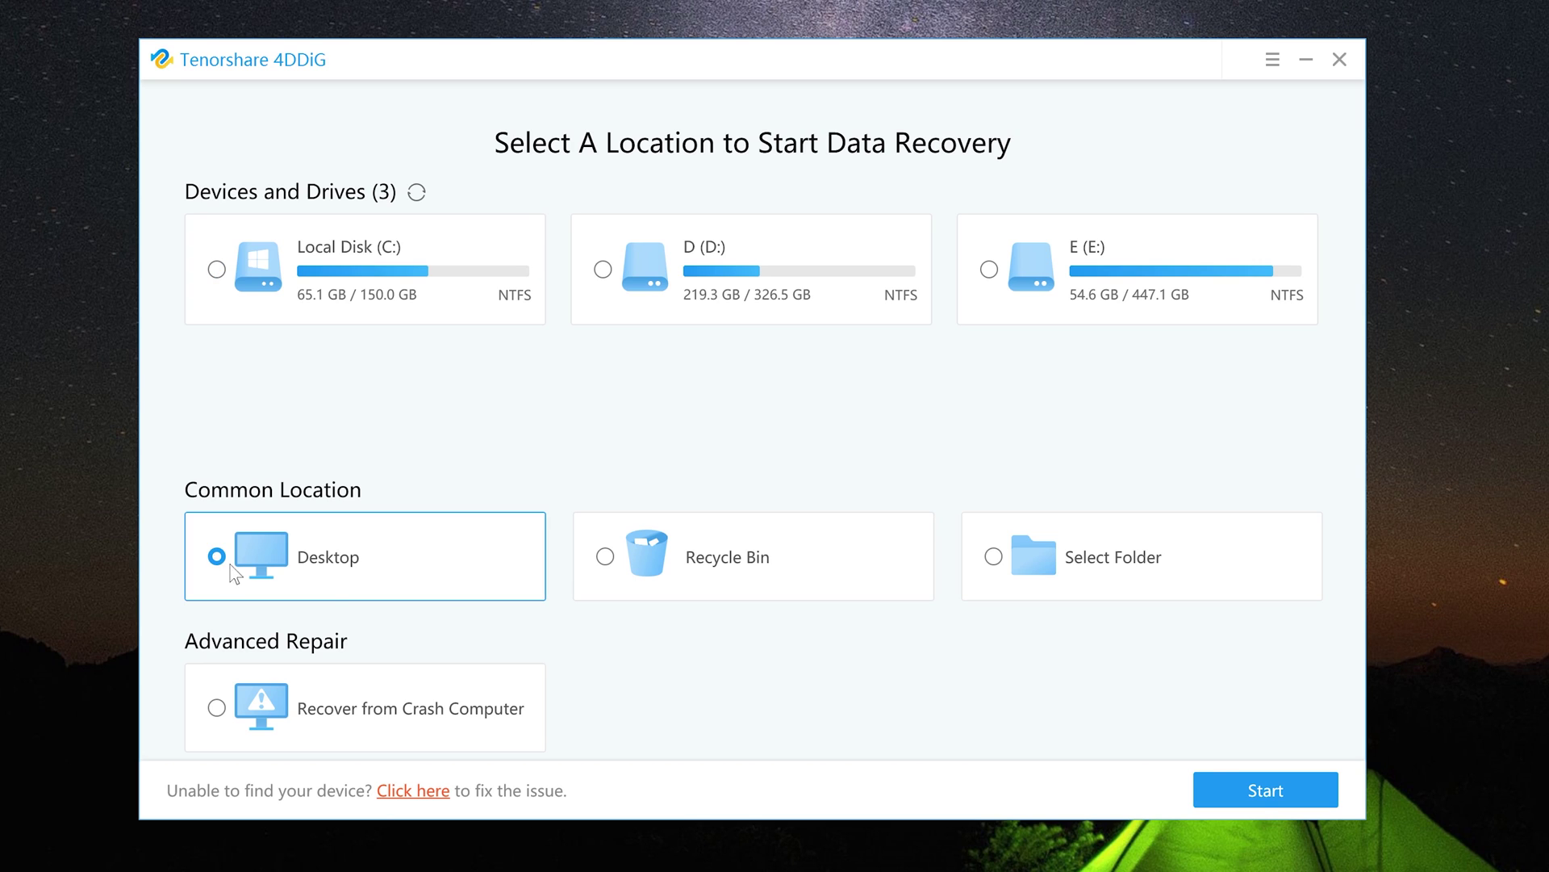
left_click(1261, 795)
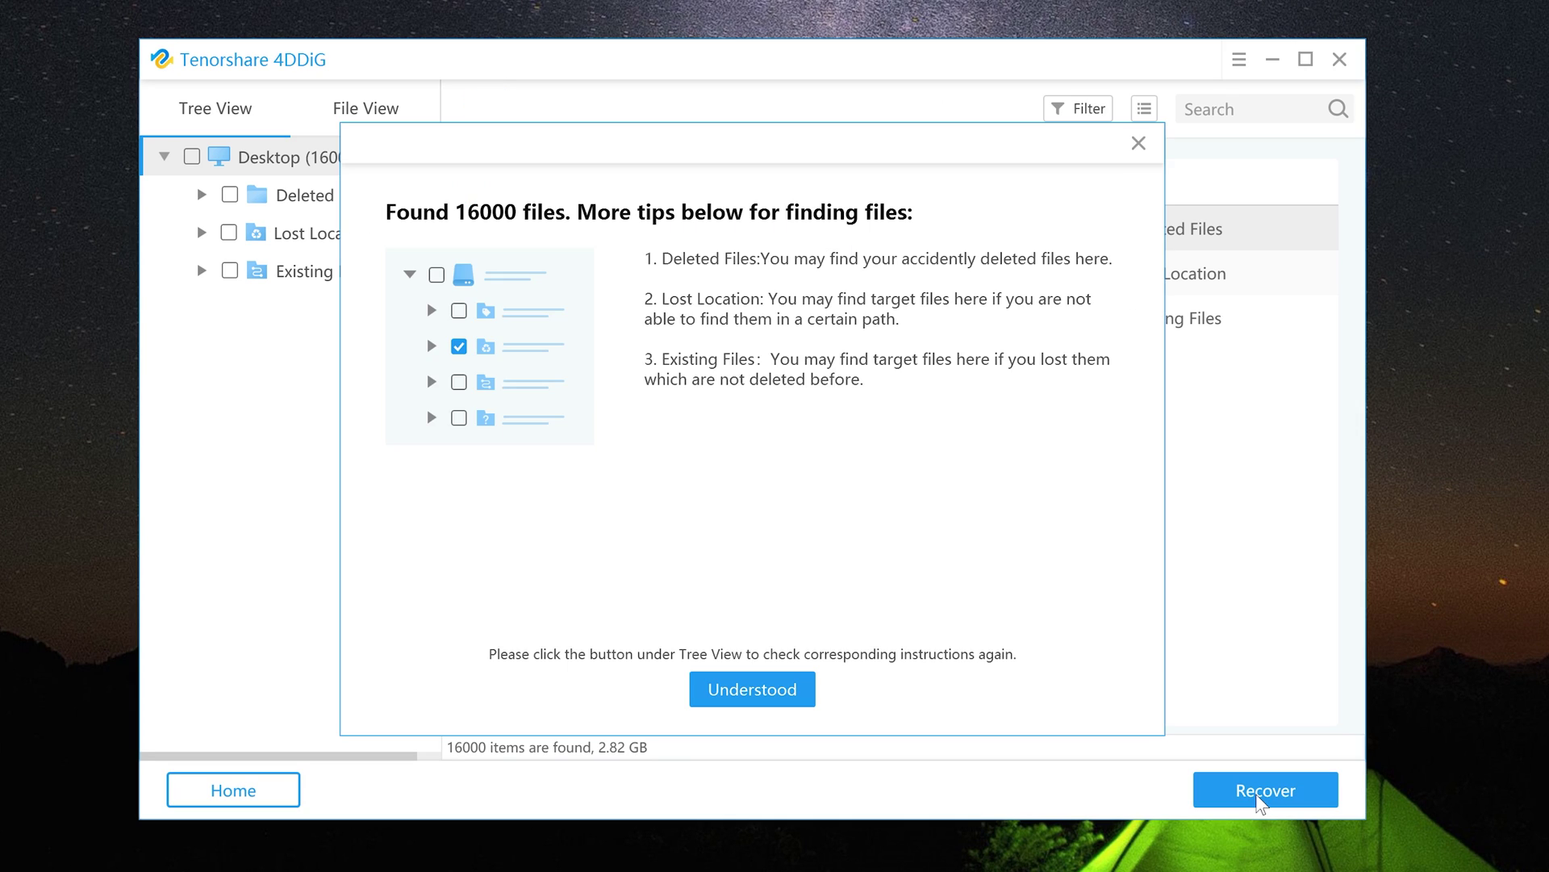
In File View, check First.docx under Document > DOCX and recover it to the Desktop.
left_click(789, 692)
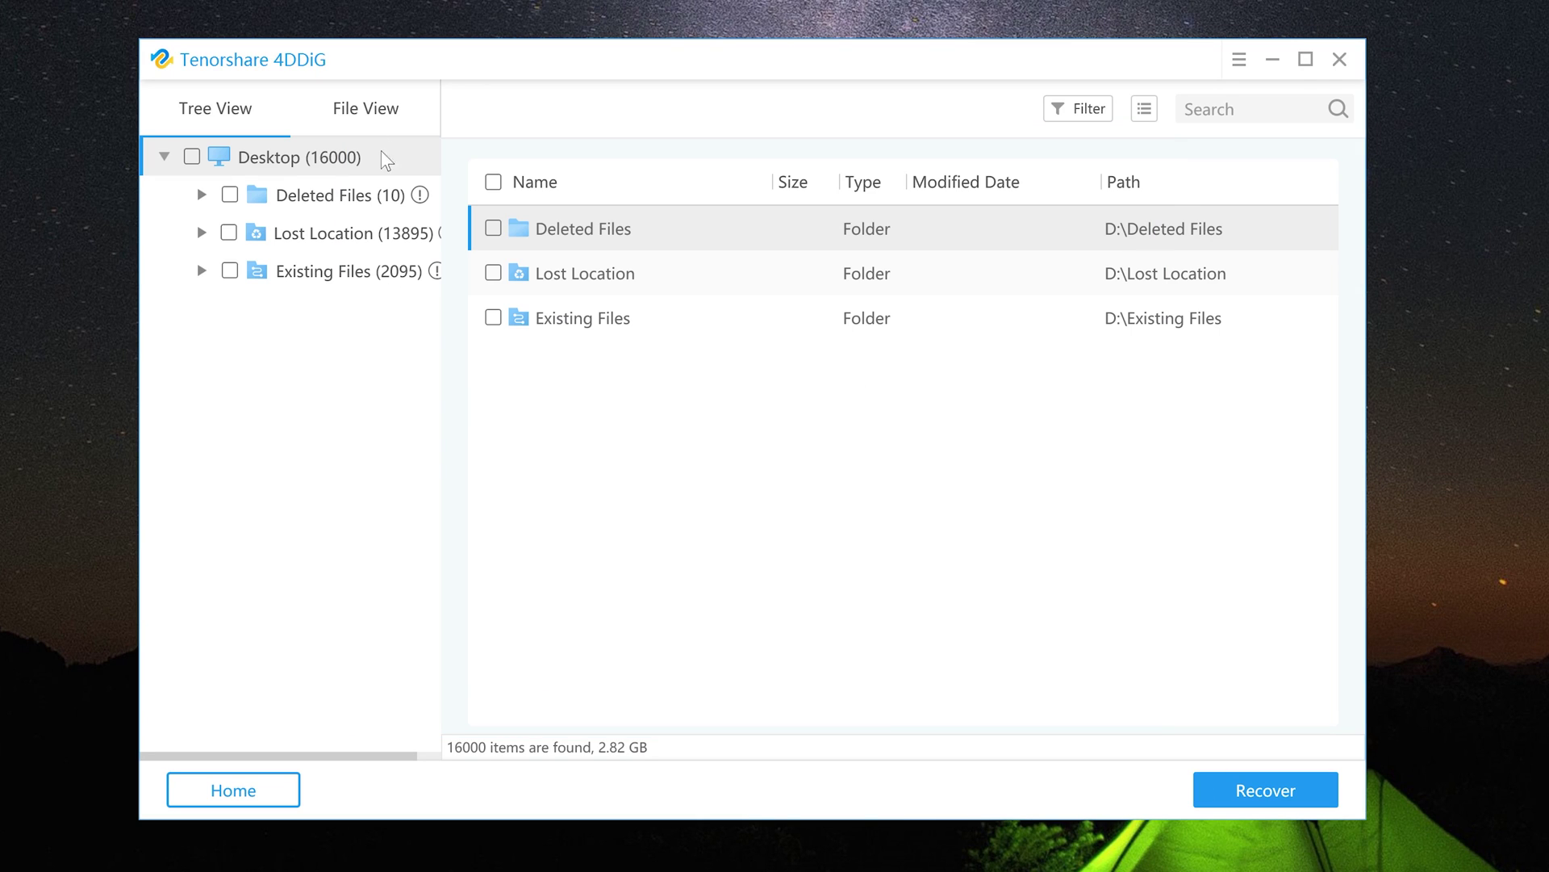
left_click(375, 117)
left_click(201, 232)
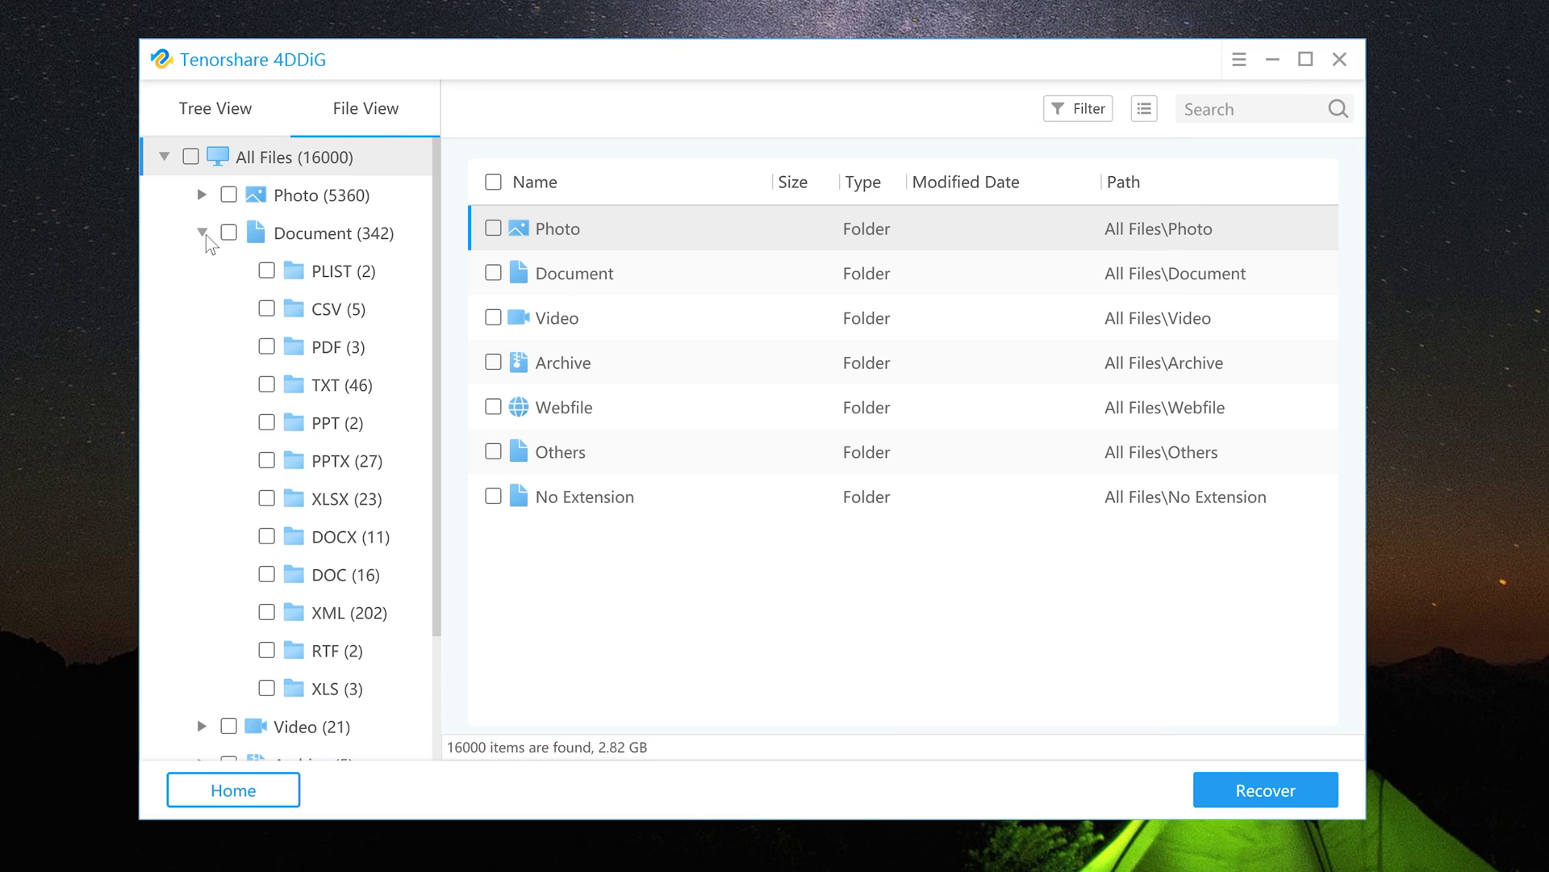
left_click(349, 536)
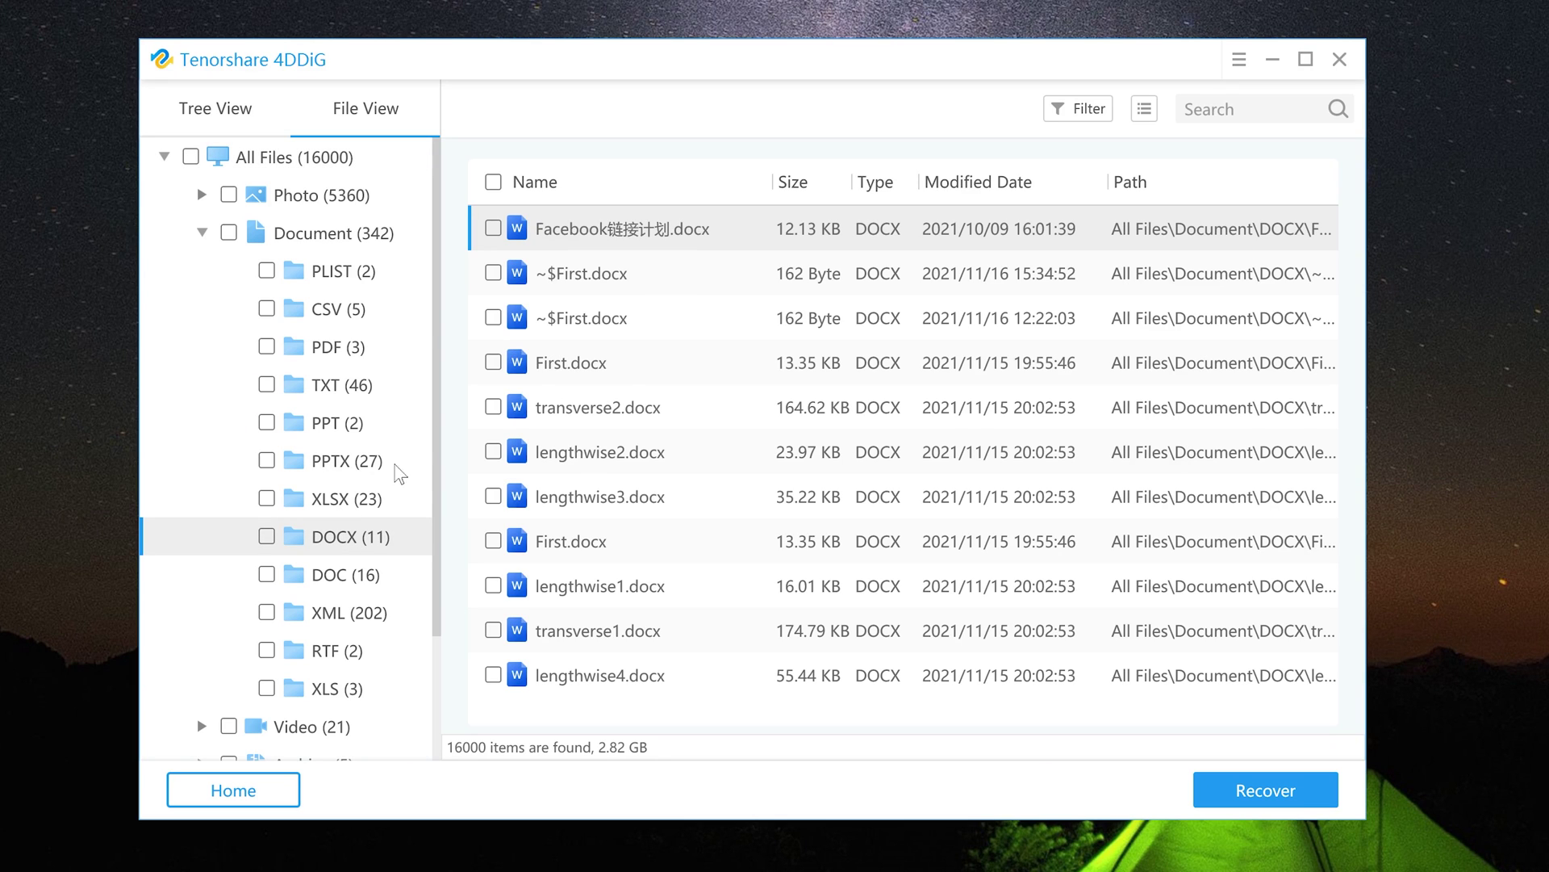
left_click(623, 368)
left_click(493, 363)
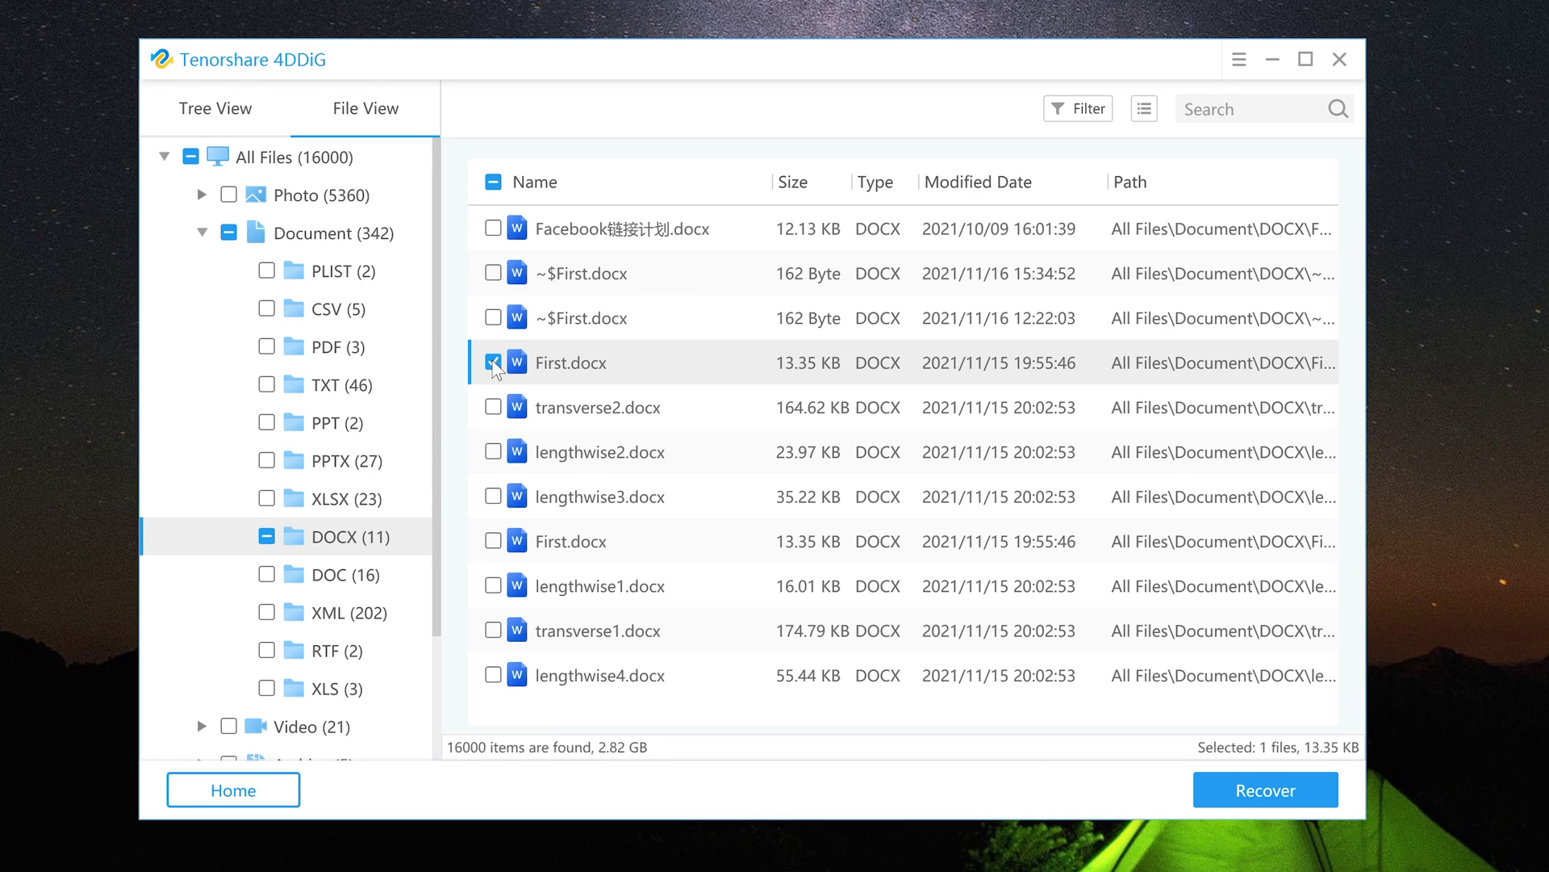
left_click(1237, 791)
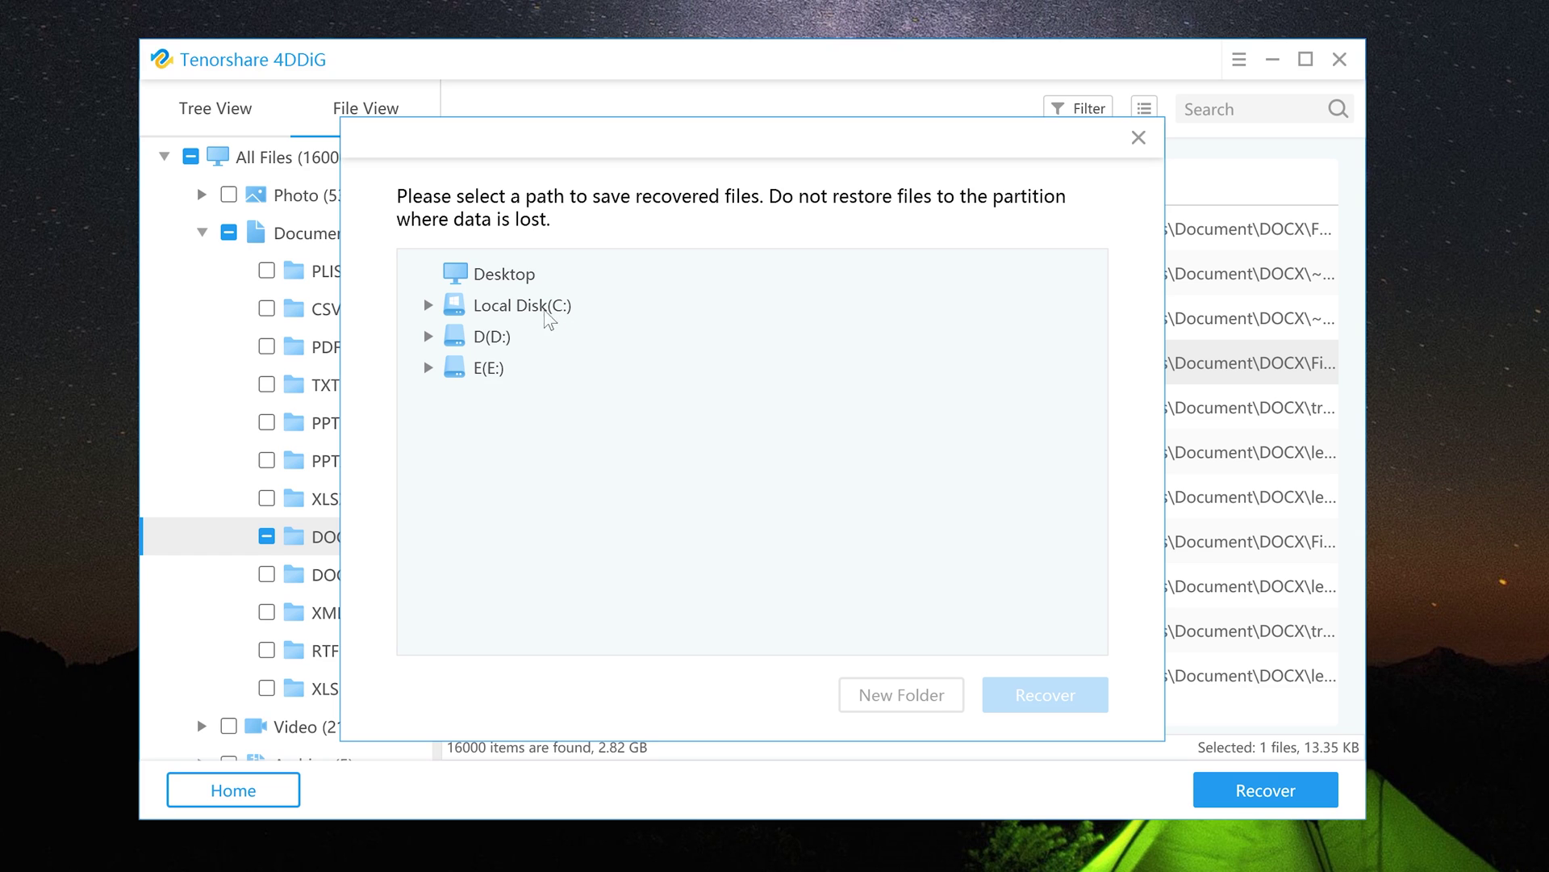
left_click(503, 274)
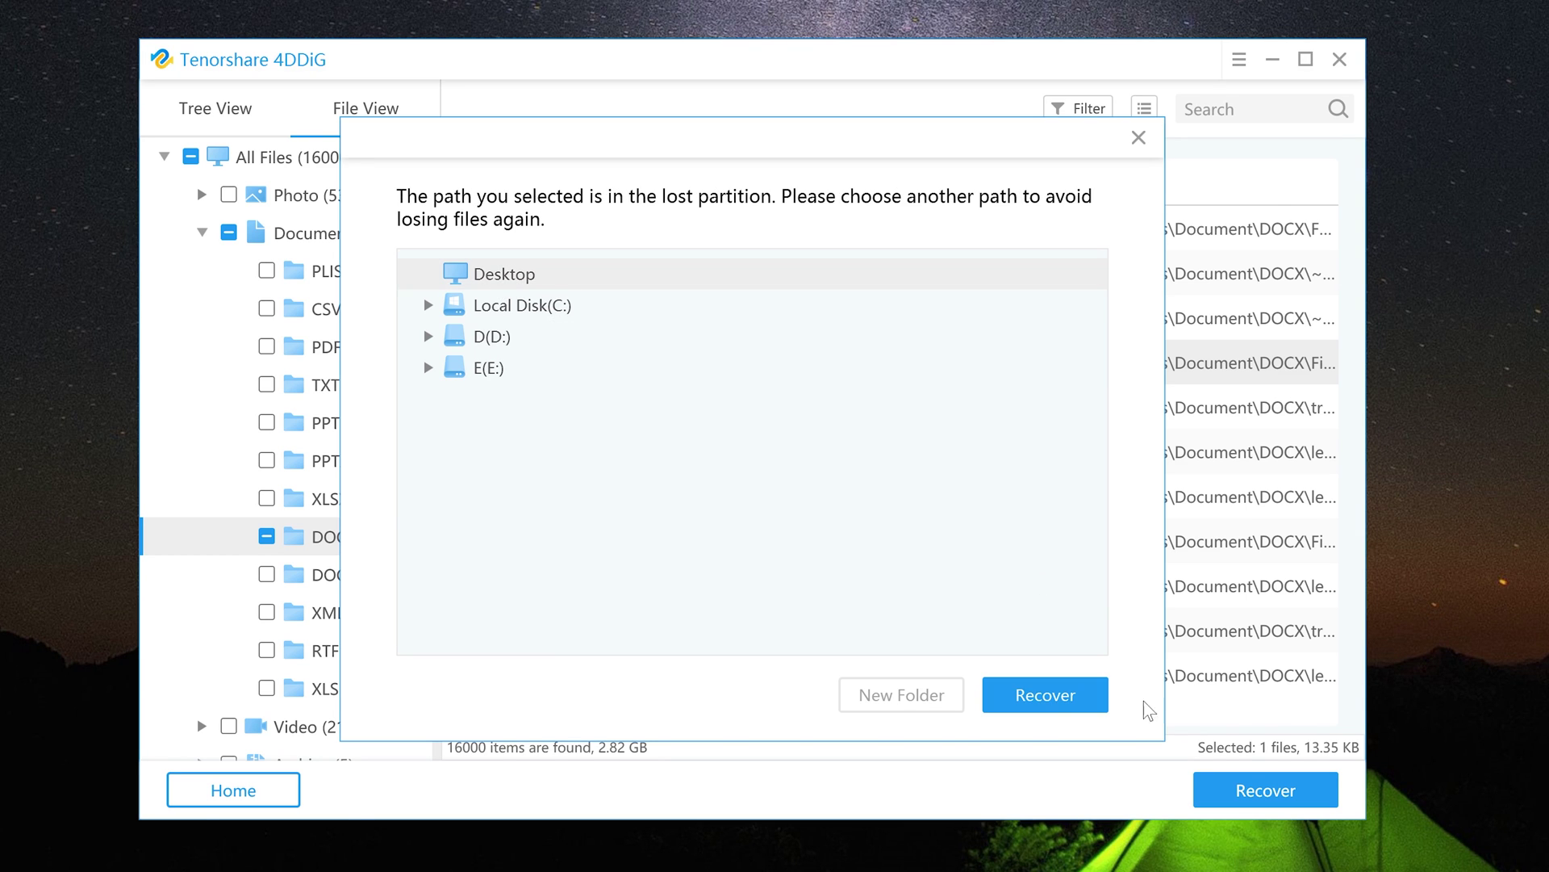
left_click(1045, 695)
Open First.docx from the recovery folder's All Files > Document > DOCX in WPS.
left_click(992, 503)
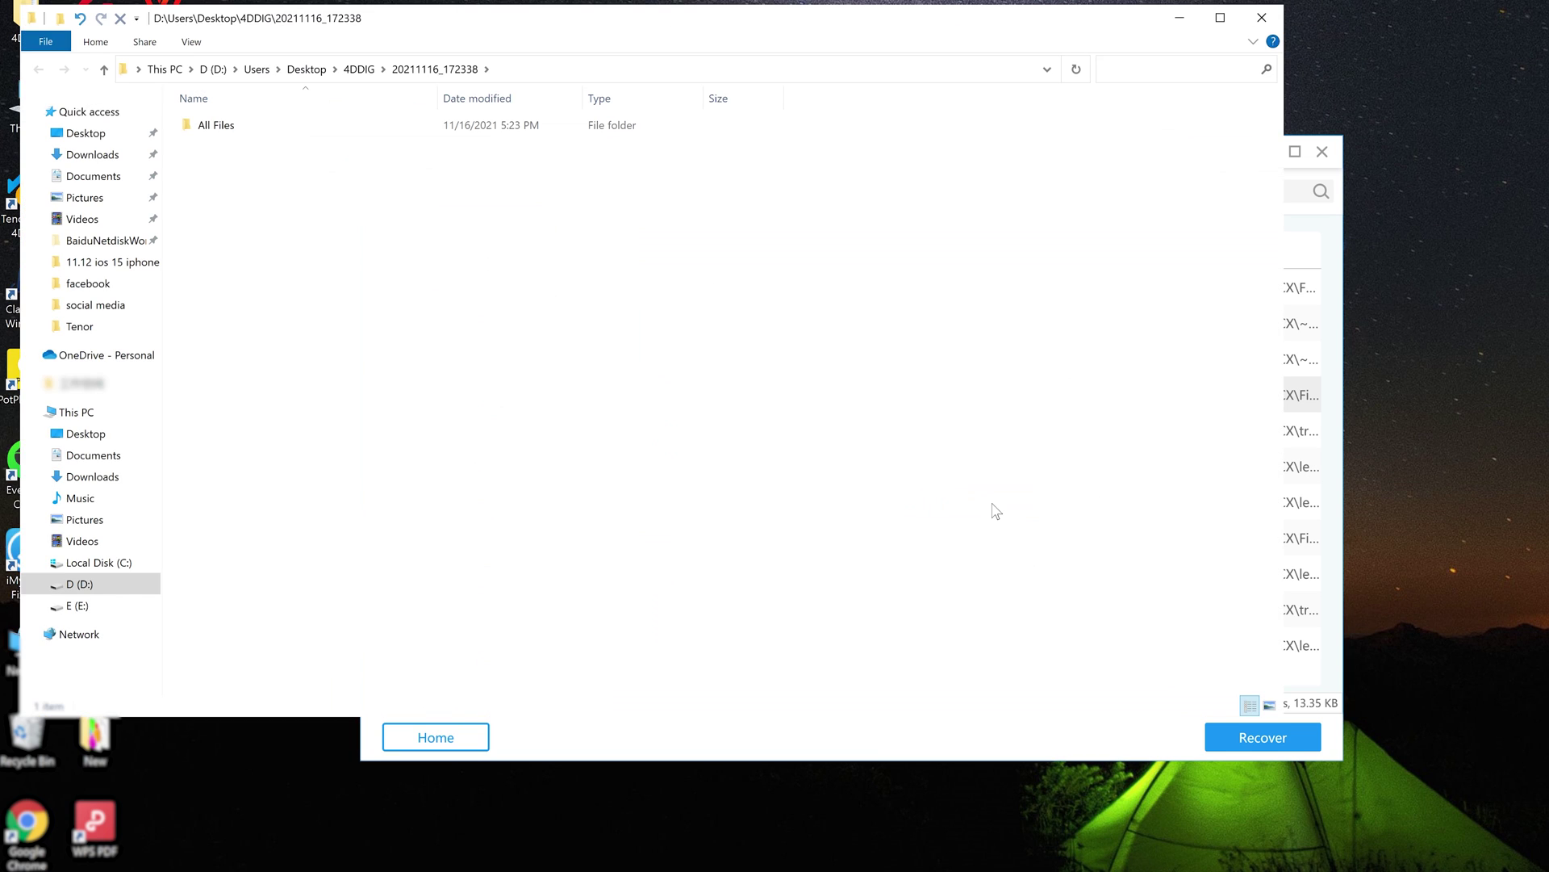
double_click(507, 139)
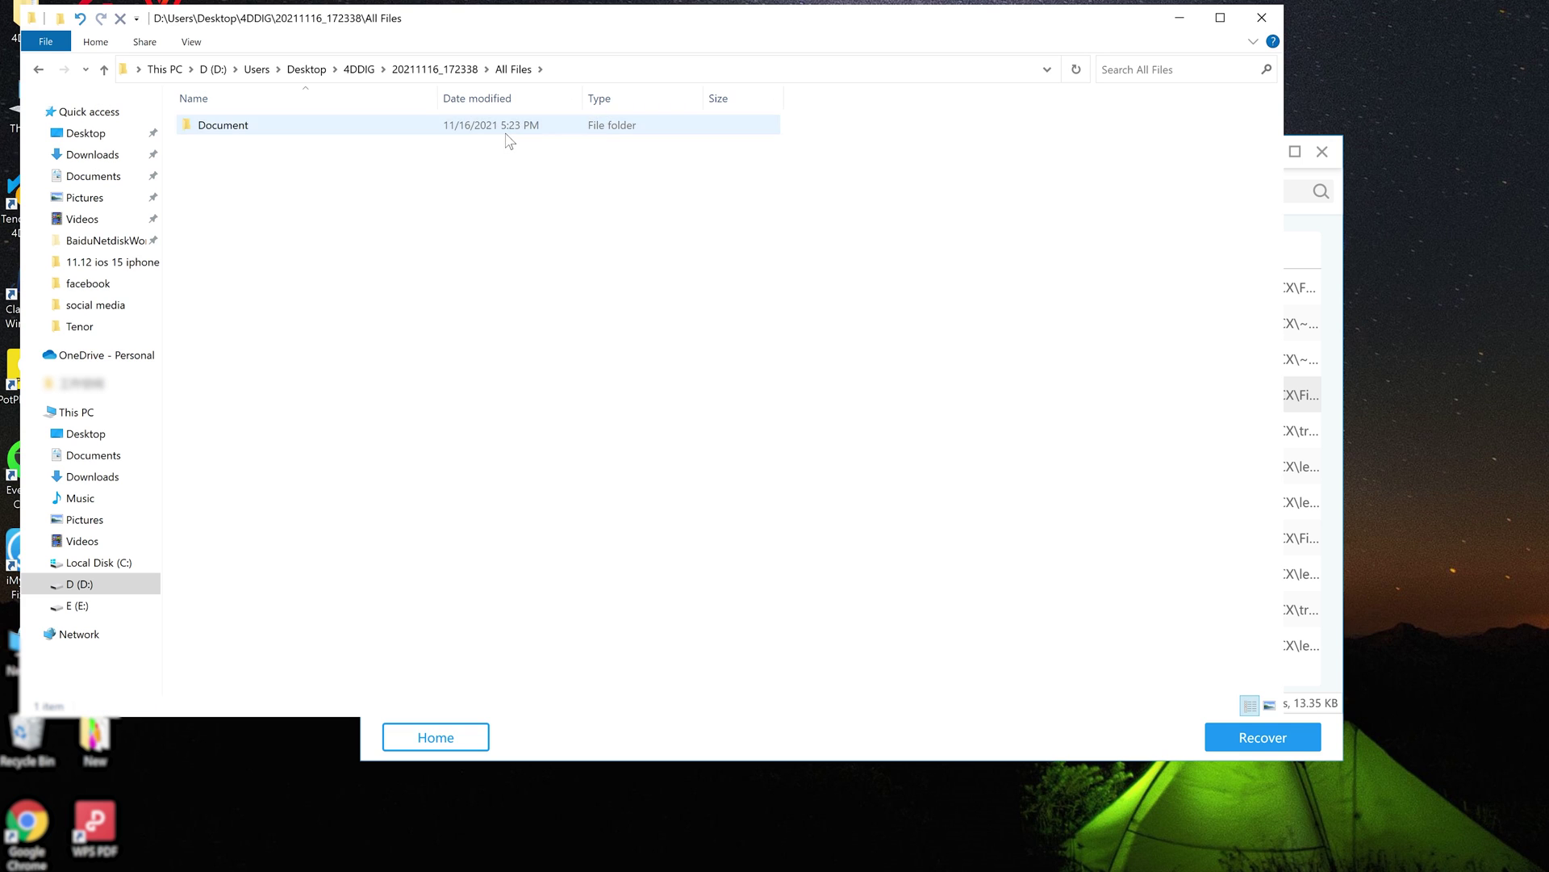
double_click(509, 139)
double_click(508, 139)
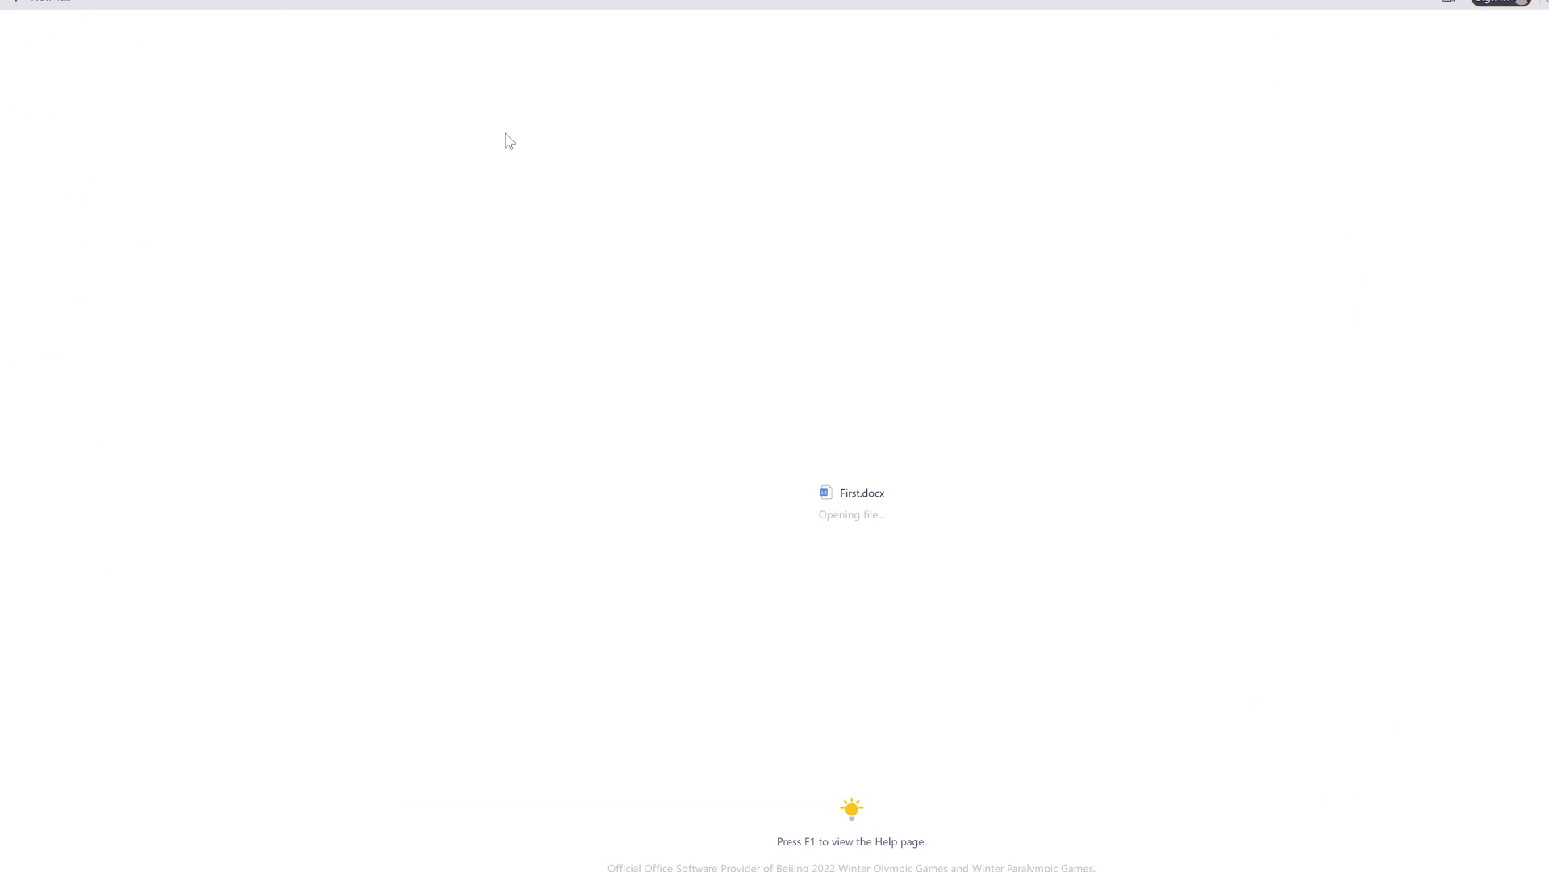